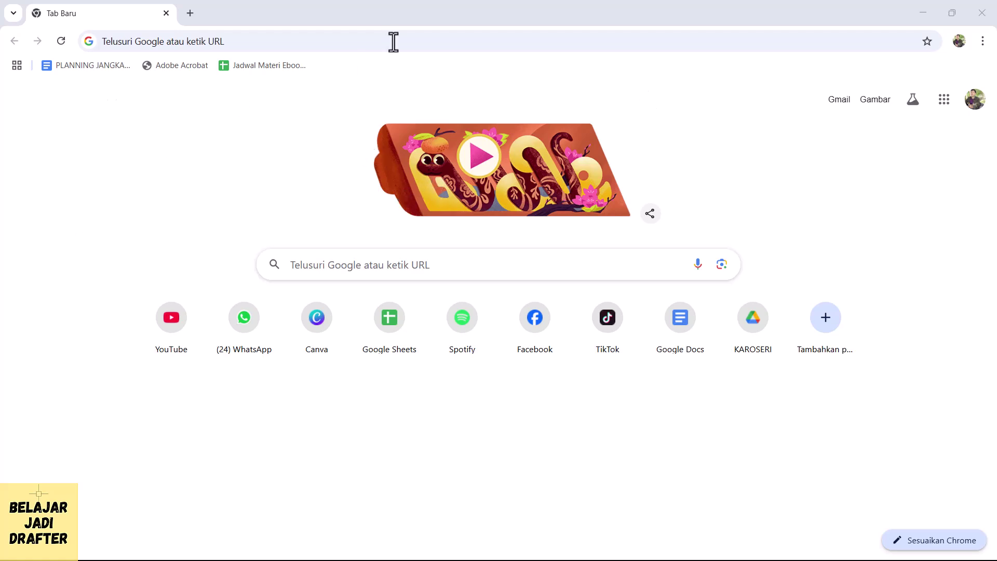
- Enter canva.com in Chrome's address bar and load the Canva home page (canva.com/id_id/)
left_click(338, 16)
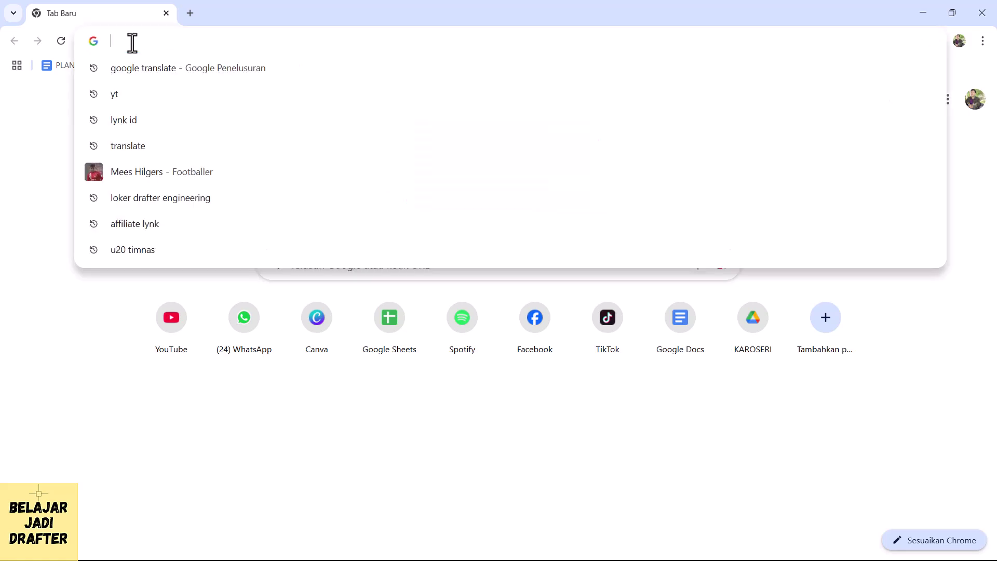
type("canva.com")
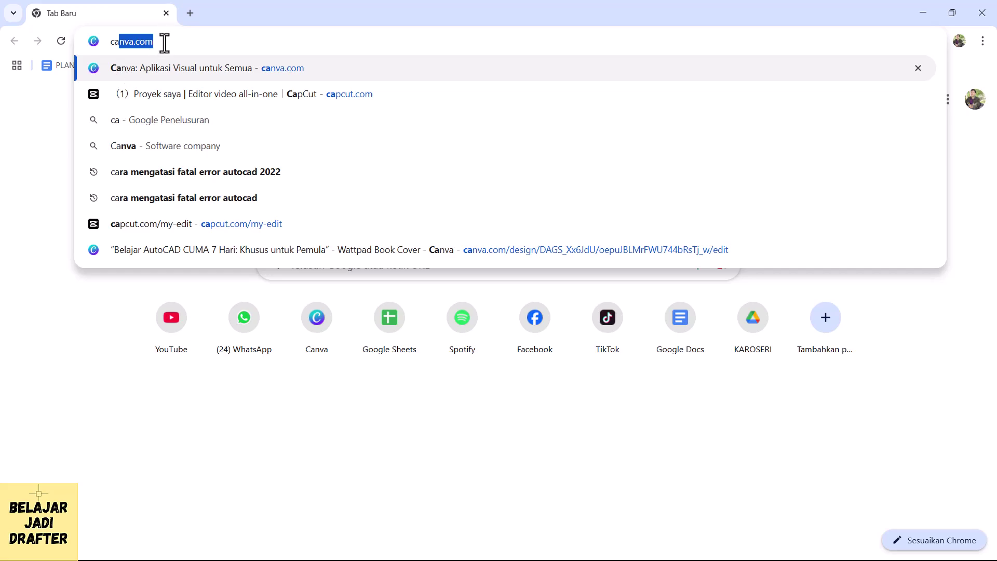
key("Right")
key("Return")
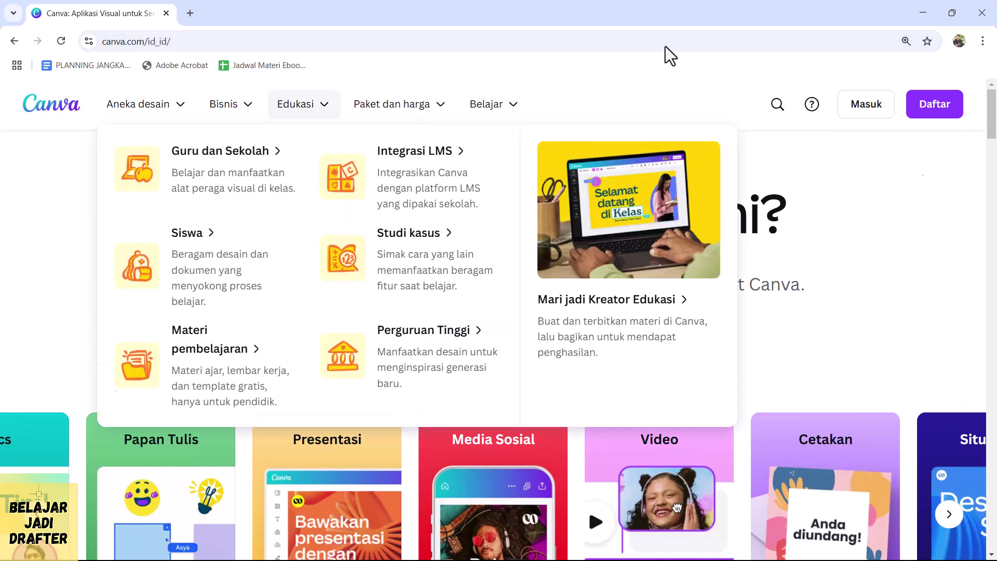
scroll(398, 350, "down", 3)
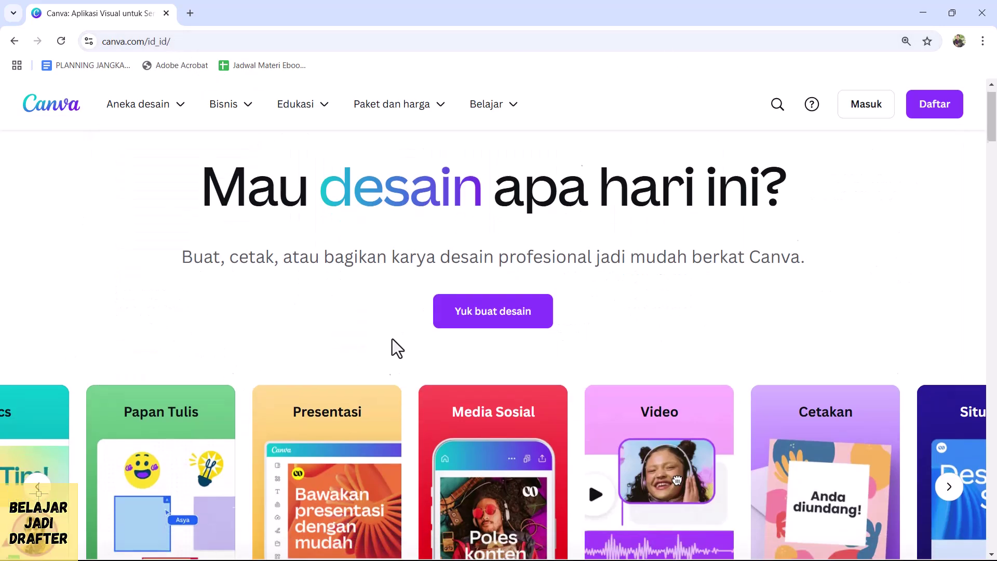
scroll(400, 350, "up", 3)
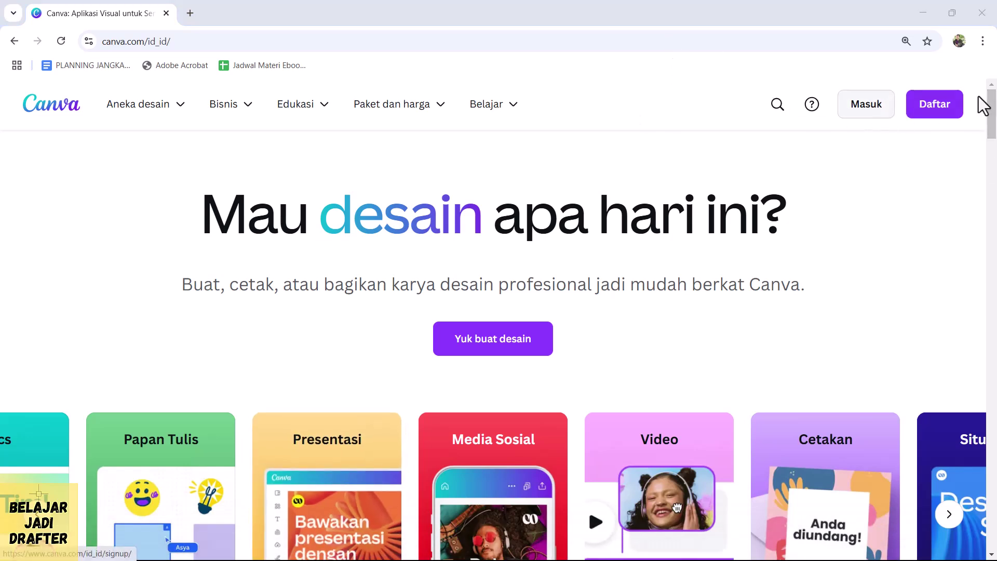
- Sign in to Canva through Masuk and Lanjutkan dengan Google, choosing the Google account
left_click(881, 108)
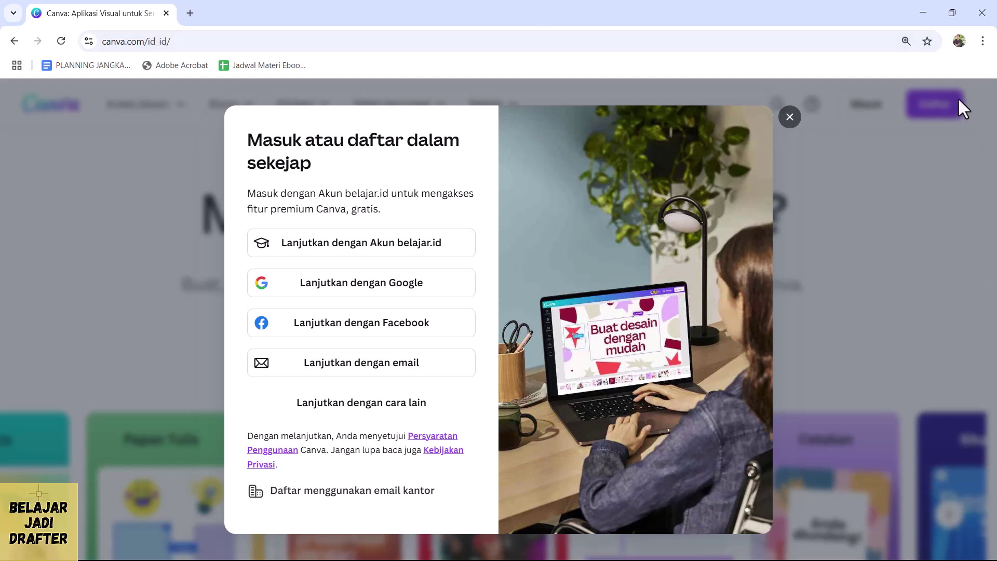
left_click(370, 300)
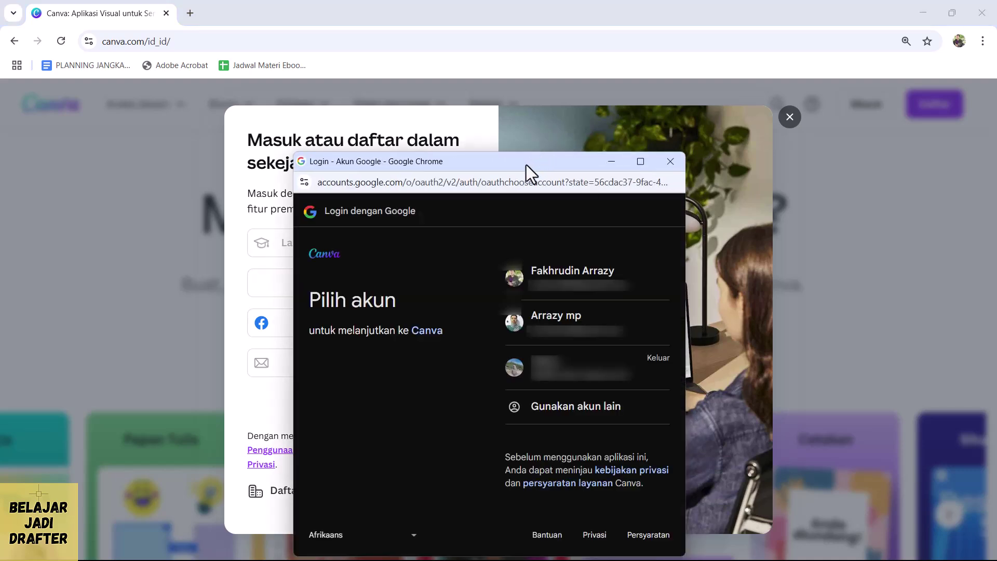
left_click(473, 224)
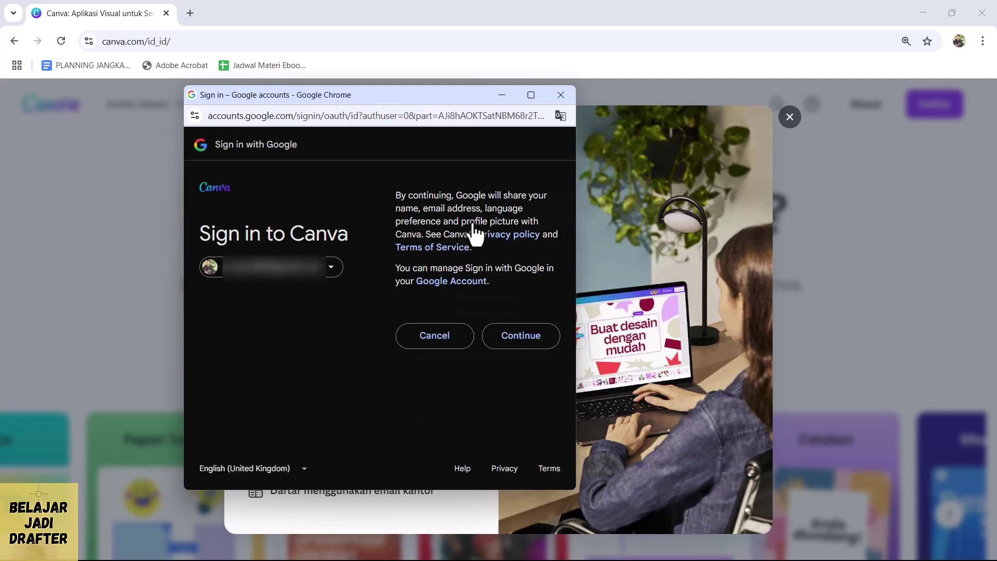
left_click(531, 338)
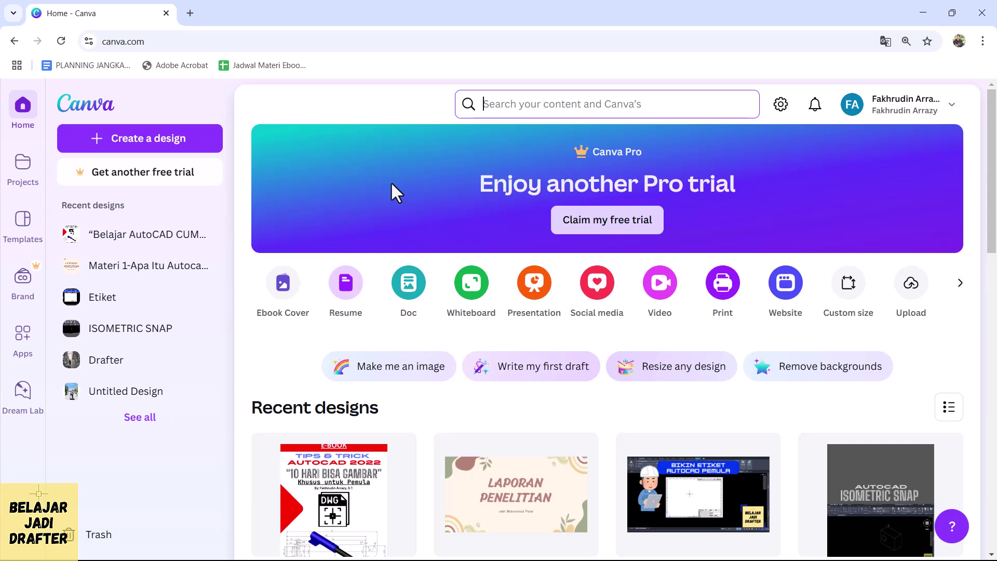
- Search Canva for 'cv professional' and scroll through the resume template results
left_click(526, 103)
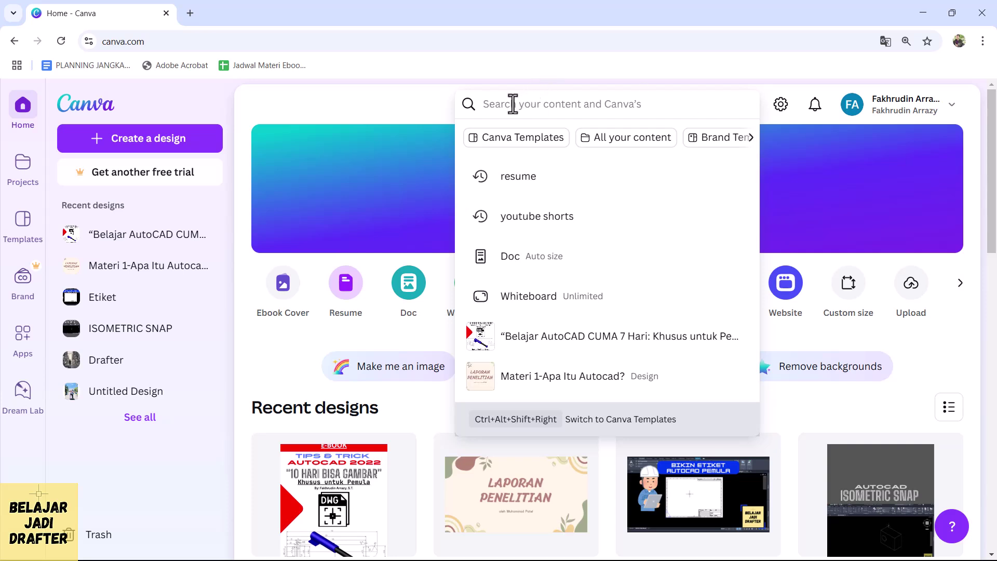
type("c")
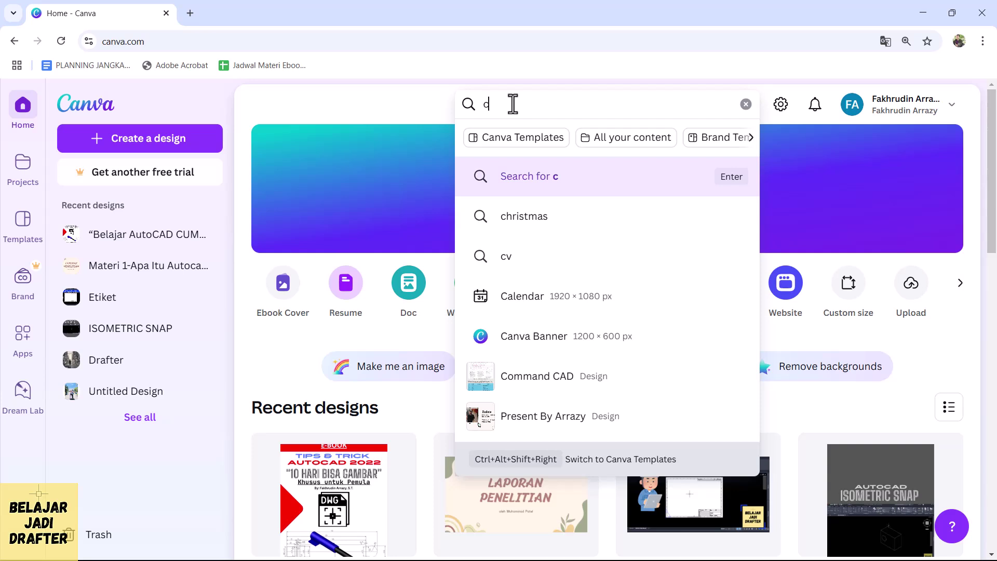
type("v")
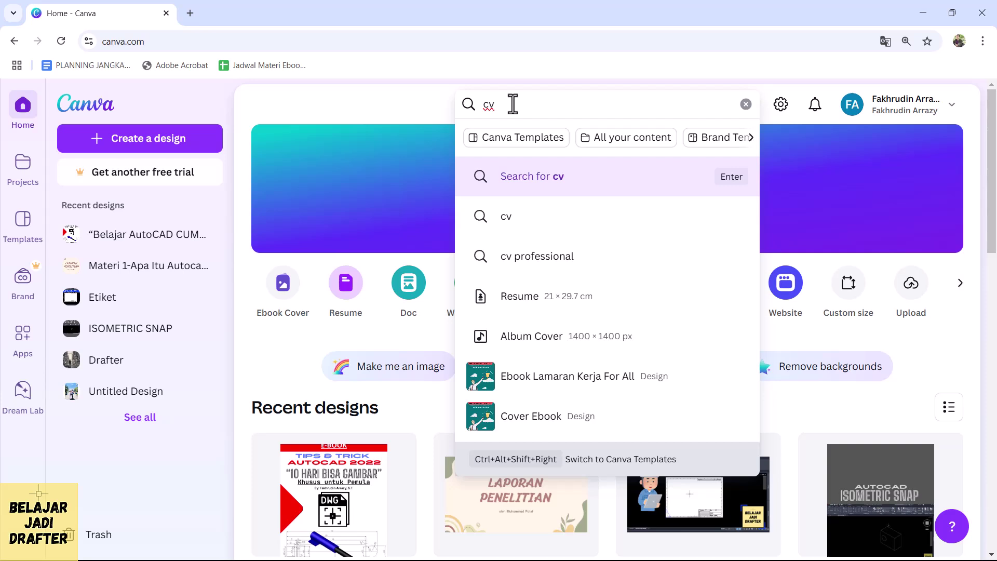
left_click(537, 257)
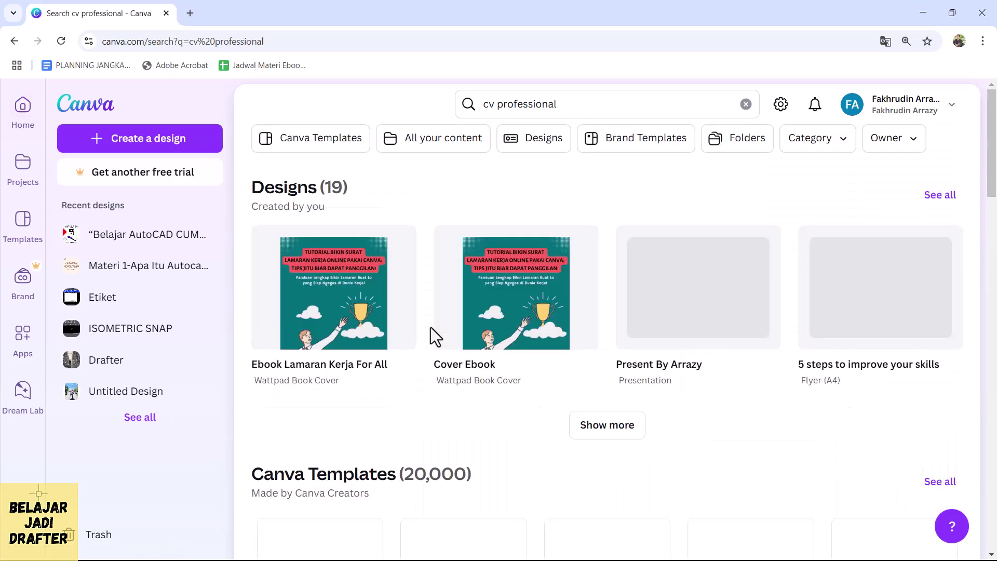
scroll(444, 328, "down", 6)
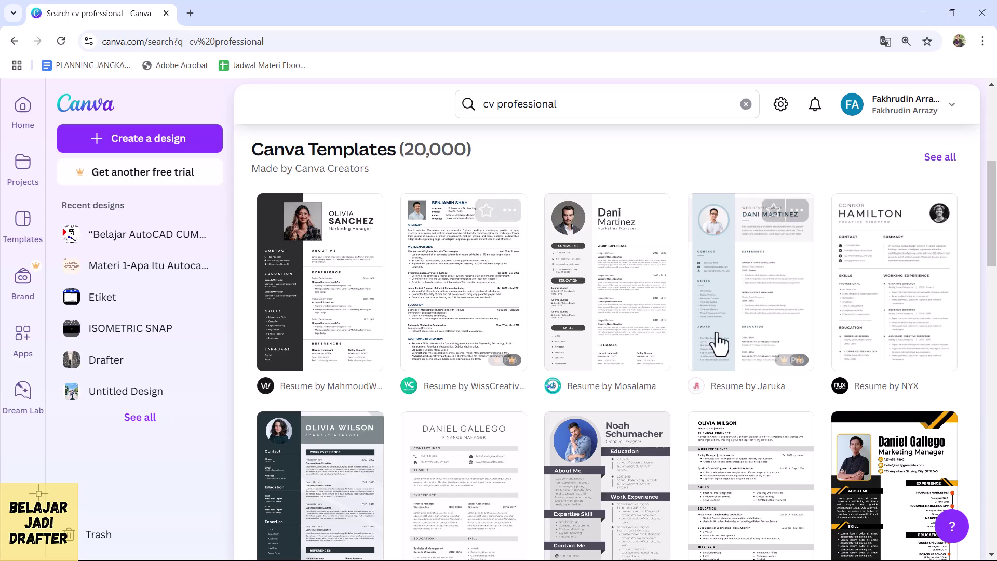
scroll(662, 334, "down", 6)
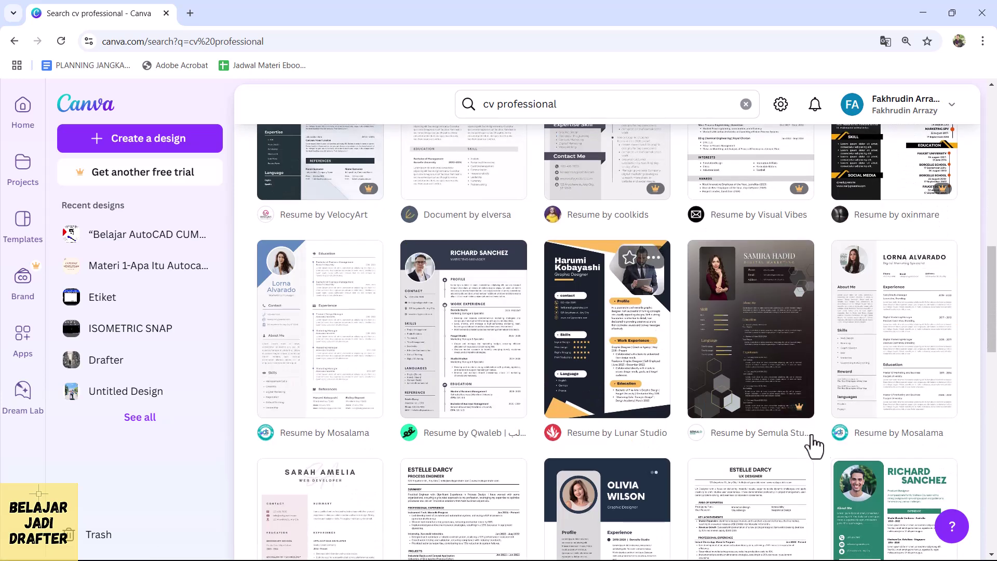
scroll(572, 392, "up", 2)
scroll(569, 371, "up", 5)
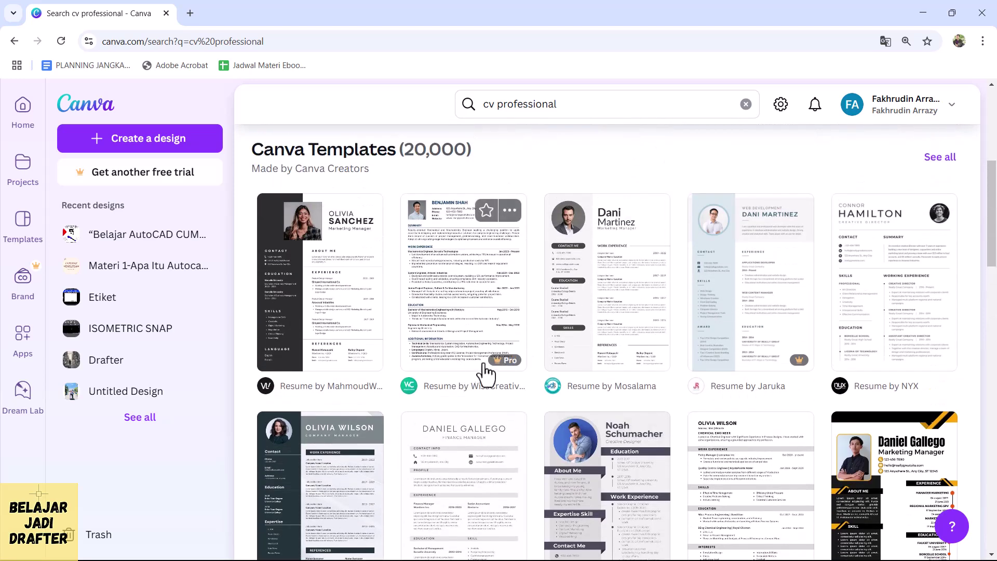
mouse_move(510, 358)
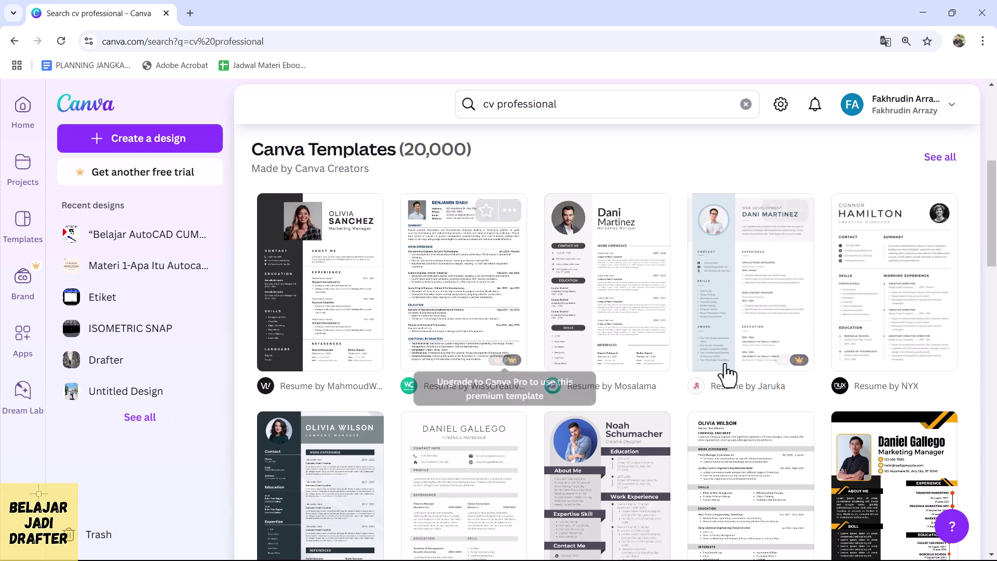
scroll(663, 312, "down", 1)
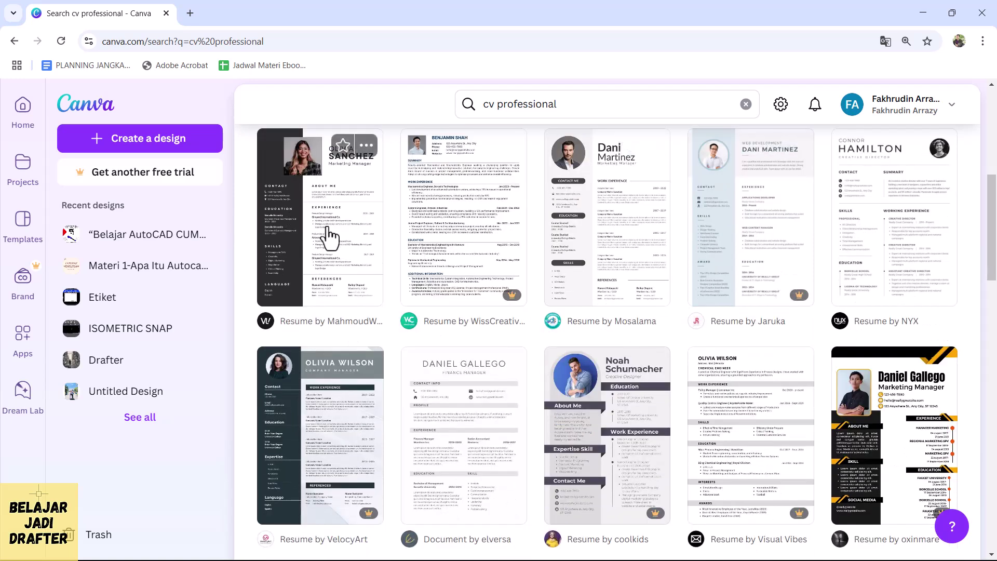
left_click_drag(488, 104, 577, 119)
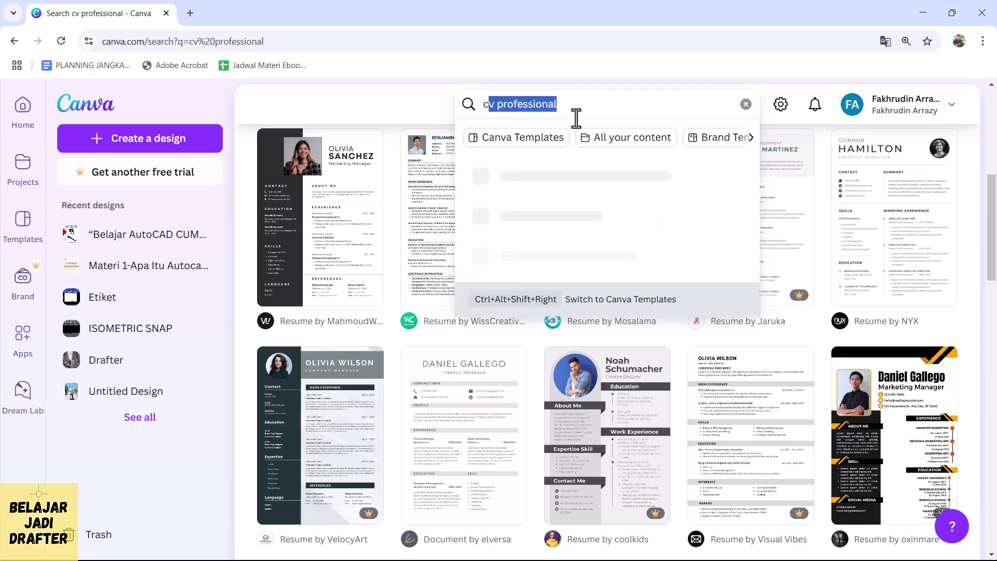
- Replace the search text with 'riwayat hidup' and run the search
key("ctrl+a")
type("riwayat hidup")
key("Return")
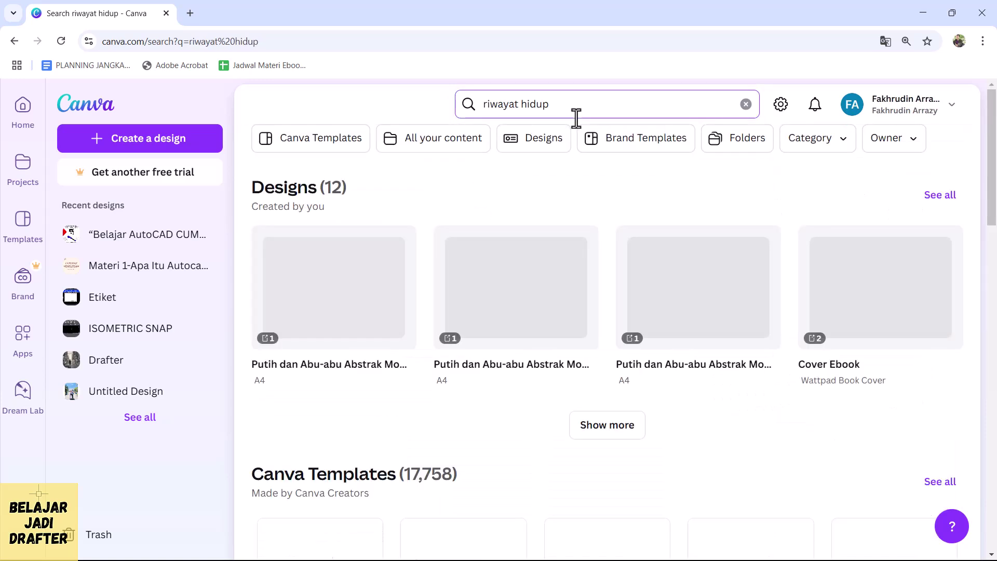
- Browse the results and open the Putih Abu Abu Modern CV Resume Riwayat Hidup template
scroll(474, 274, "down", 3)
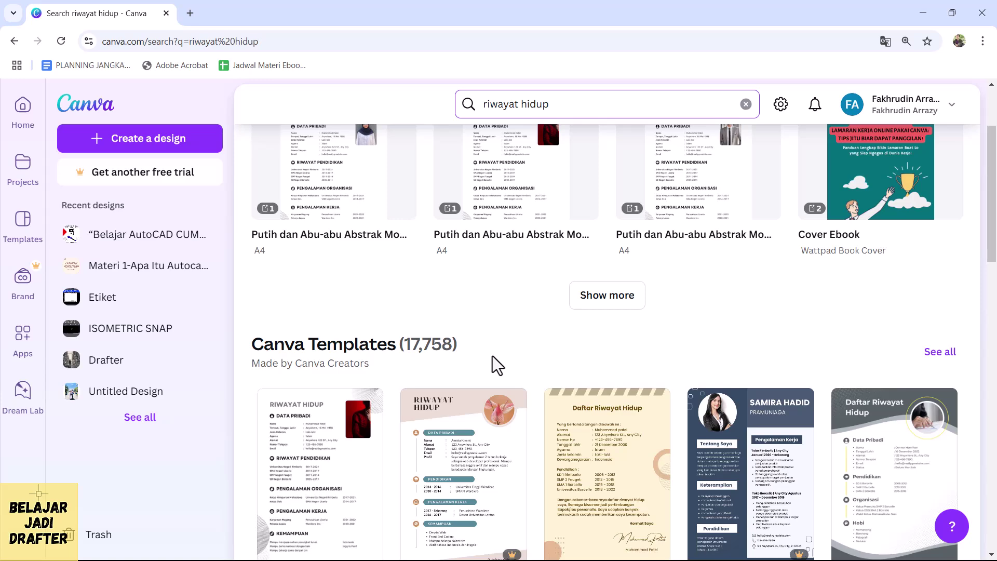
scroll(492, 357, "down", 3)
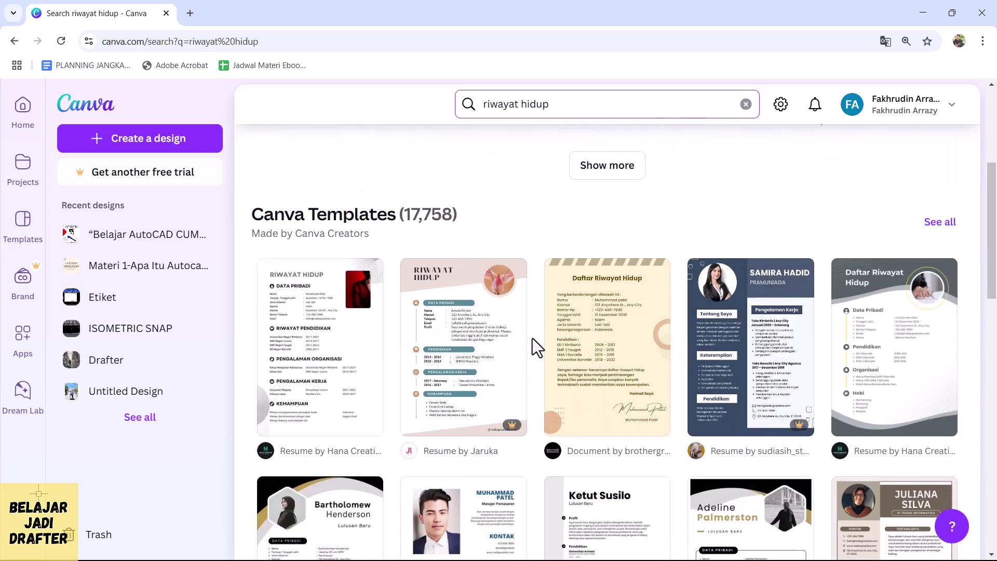
scroll(565, 343, "down", 2)
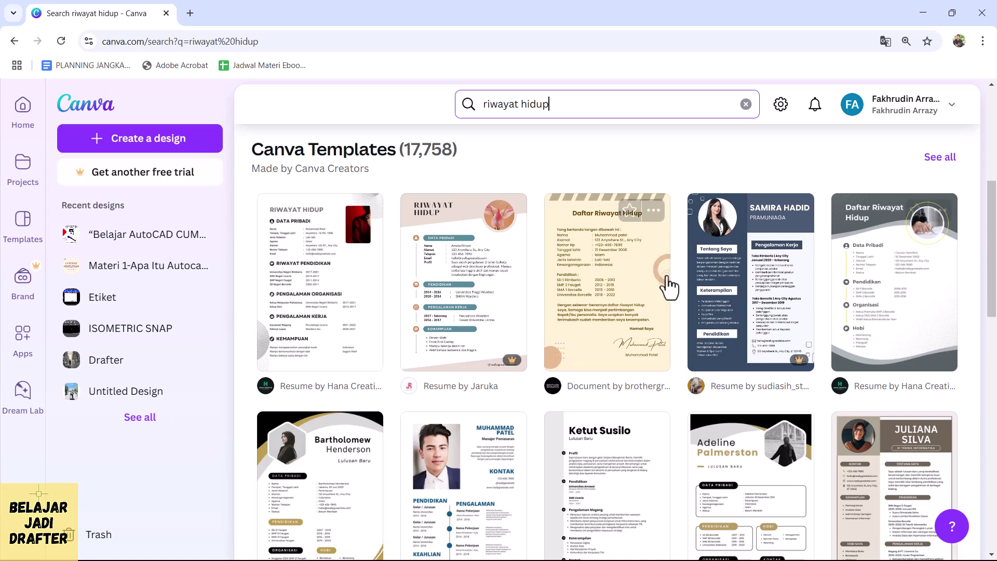
scroll(655, 290, "down", 1)
scroll(679, 275, "down", 1)
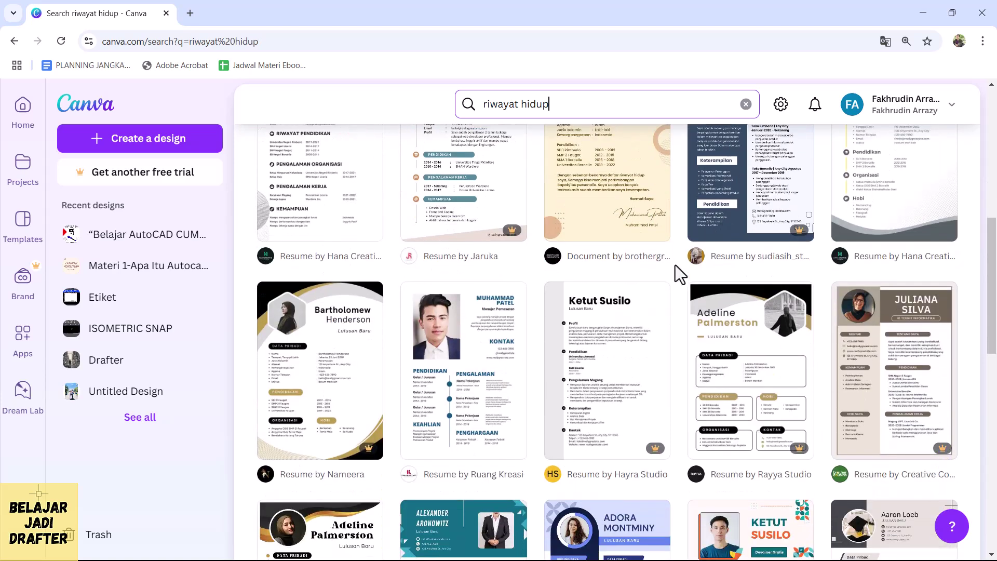
scroll(675, 276, "up", 1)
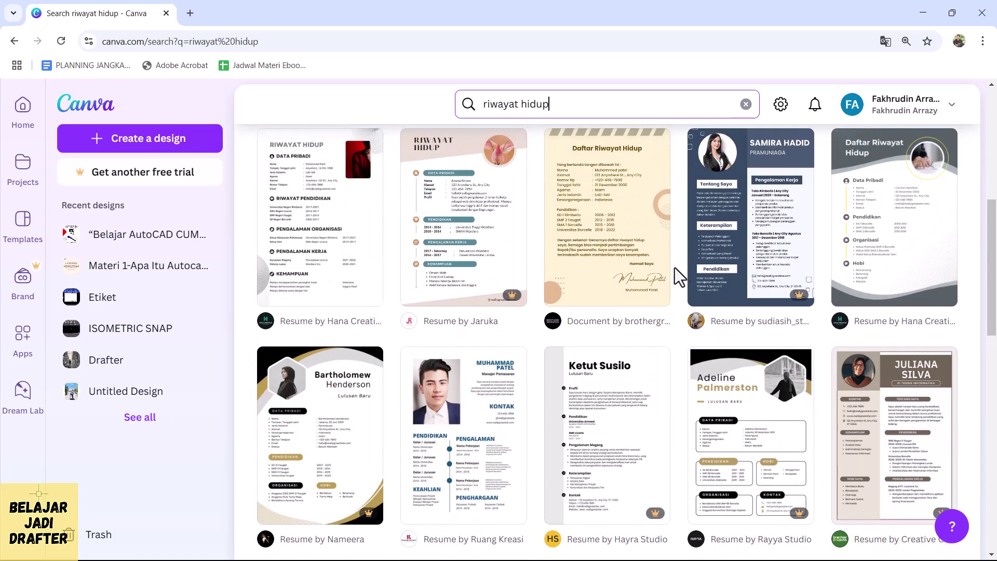
scroll(541, 446, "down", 1)
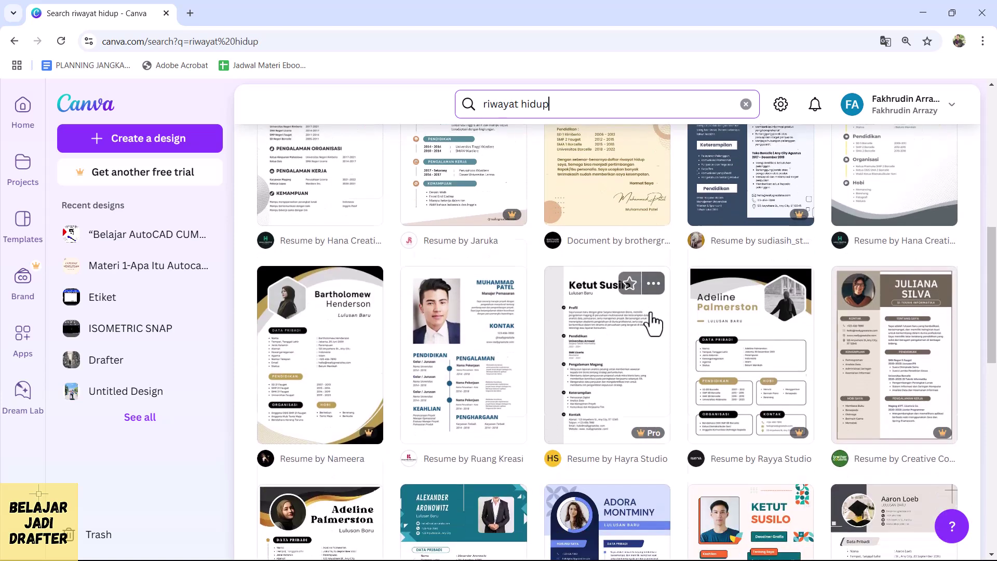
scroll(649, 315, "down", 1)
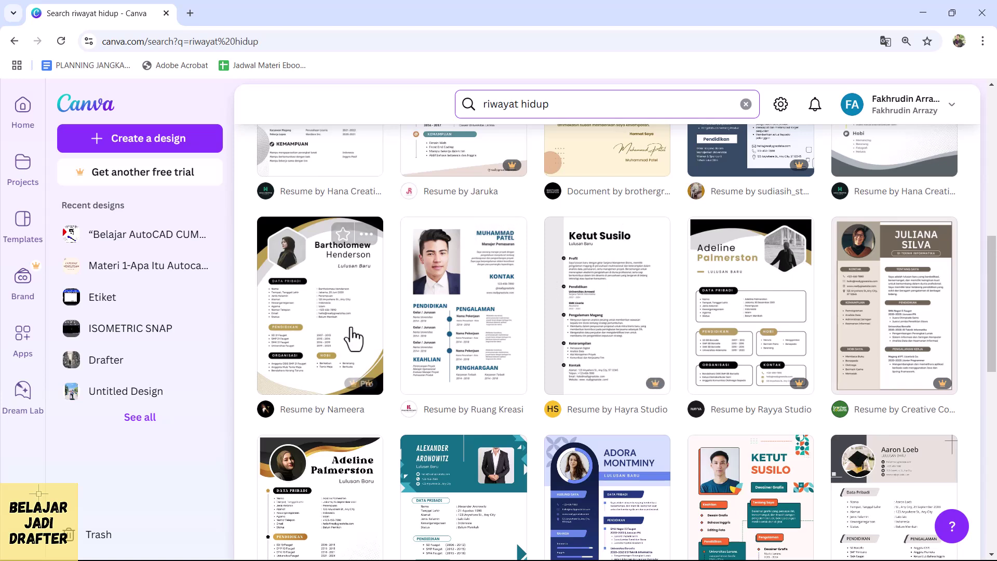
scroll(613, 335, "down", 3)
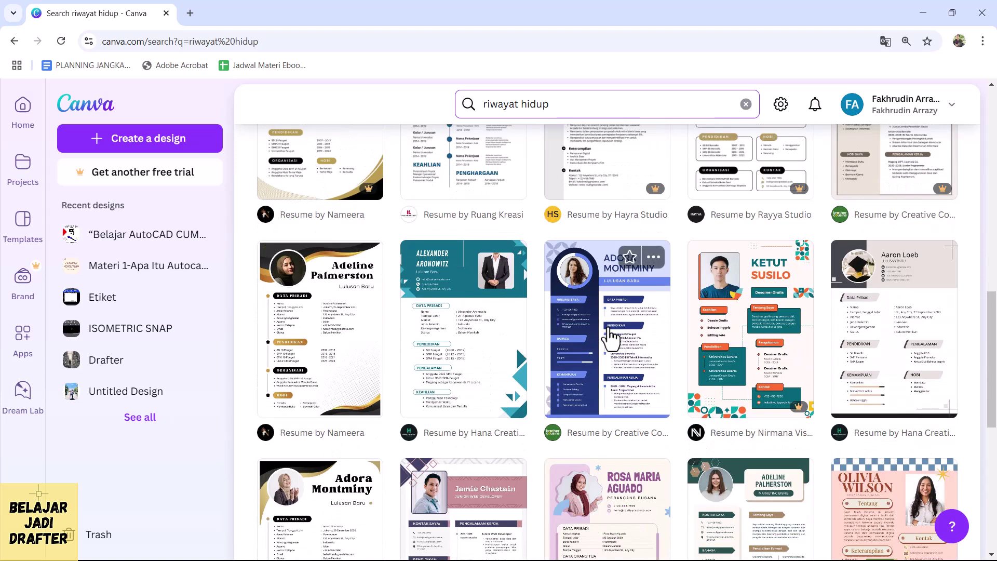
scroll(612, 341, "down", 1)
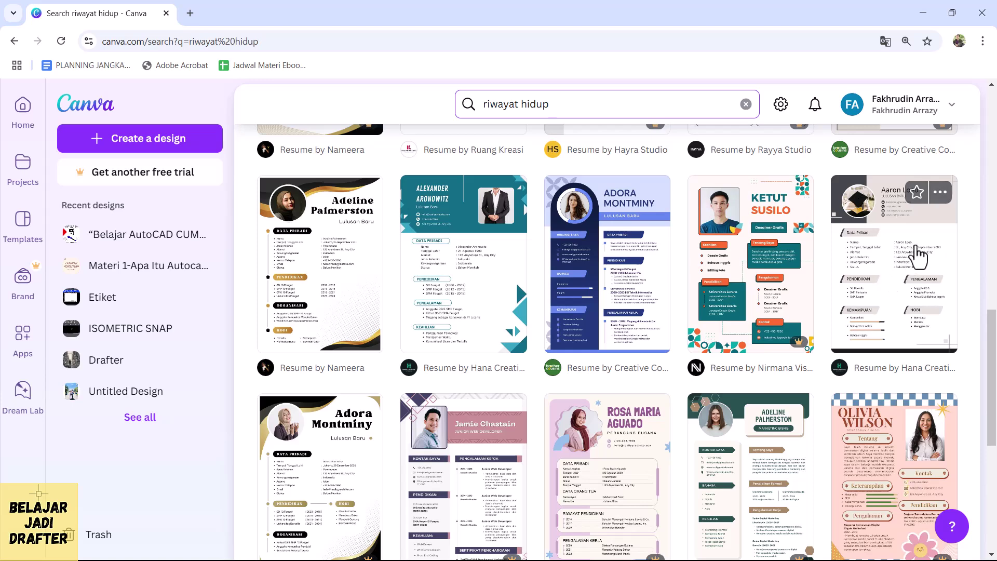
left_click(900, 265)
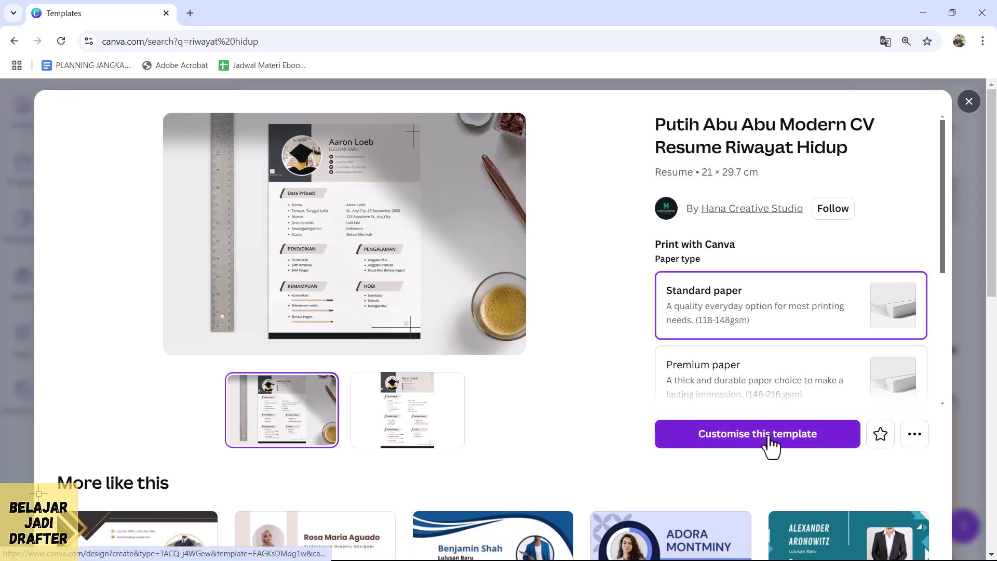
- Customise the Putih Abu Abu Modern CV template so it opens in the Canva editor
scroll(805, 249, "down", 4)
scroll(792, 283, "up", 4)
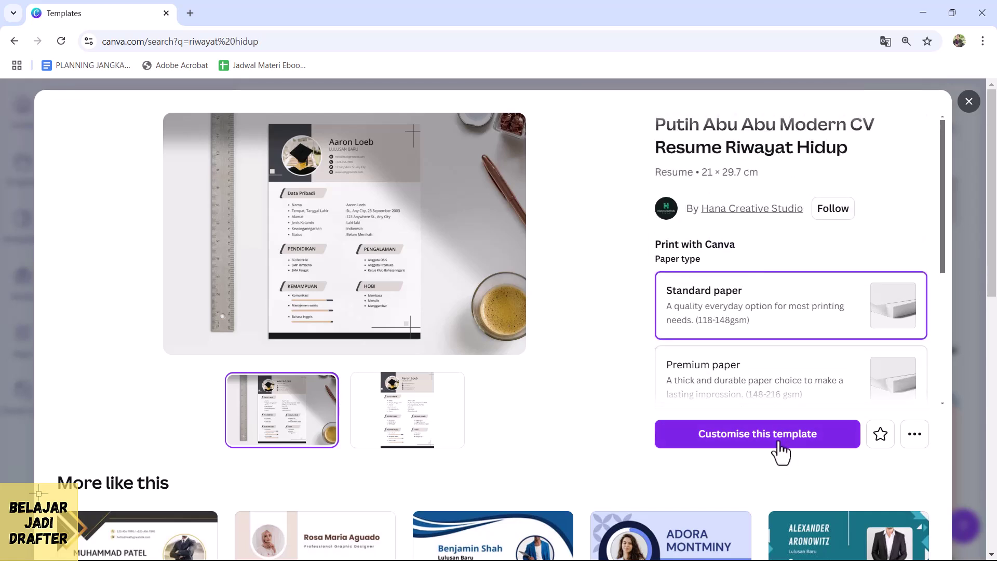
left_click(795, 441)
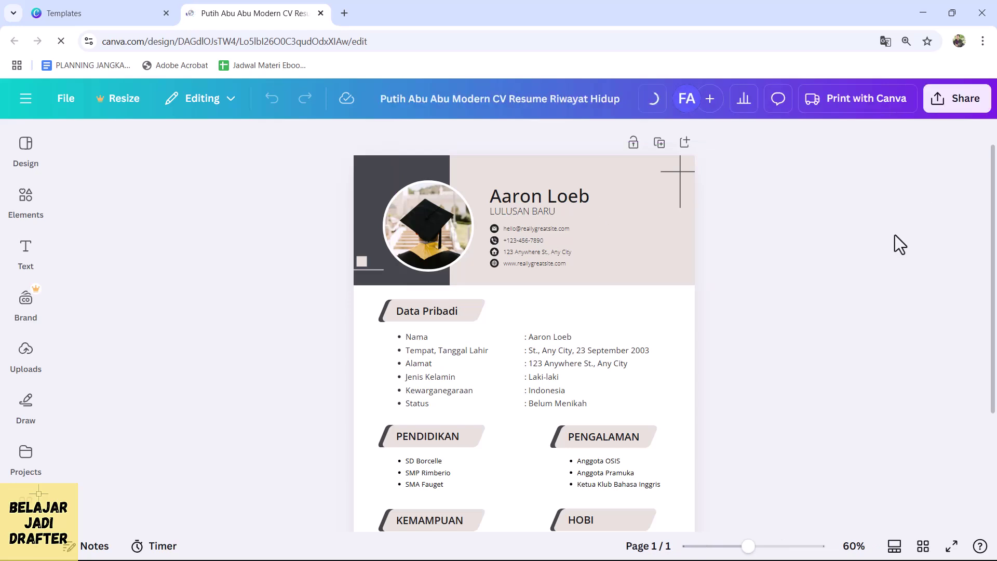
- Replace the LULUSAN BARU subtitle with TEKNIK MESIN
double_click(540, 207)
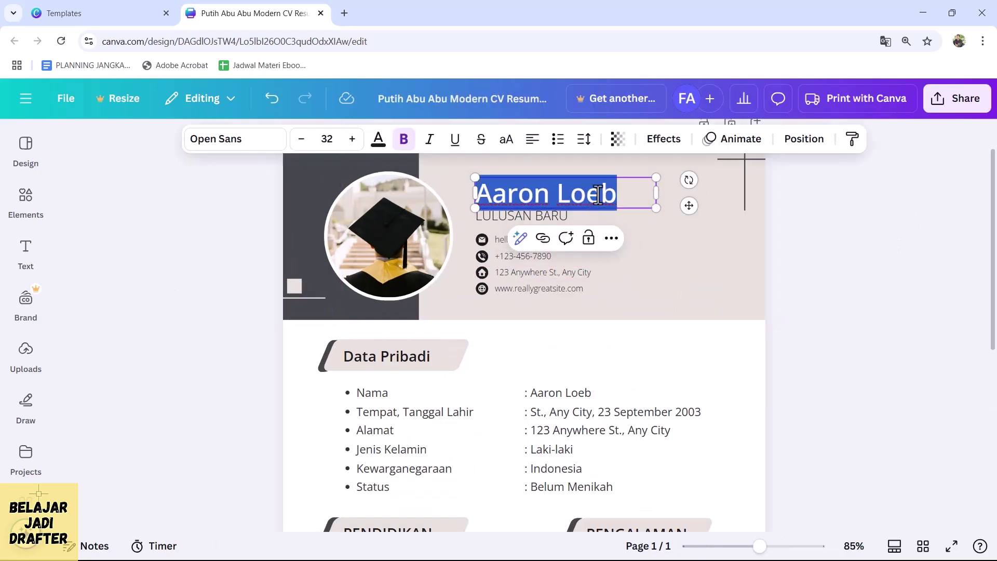
left_click(857, 302)
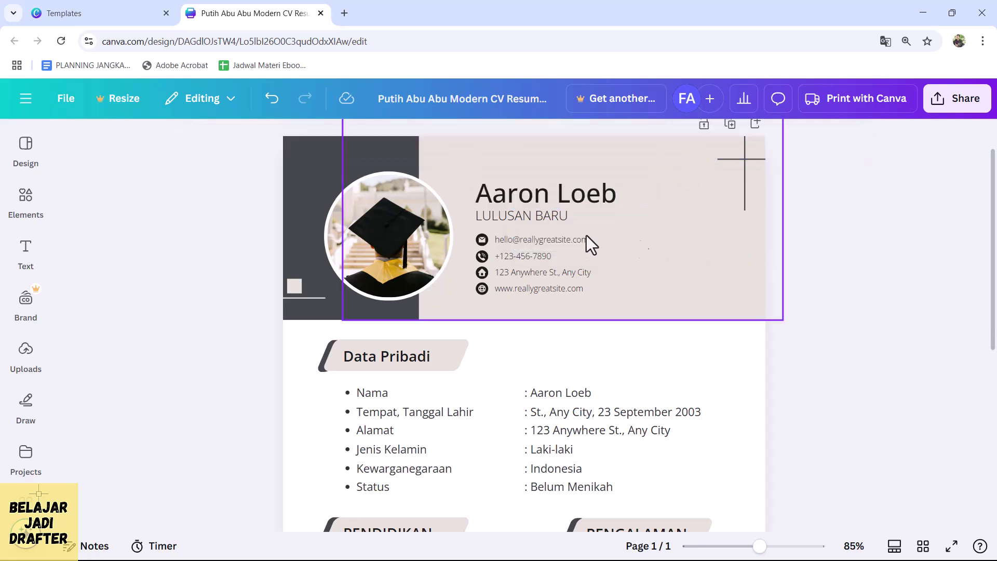
double_click(532, 220)
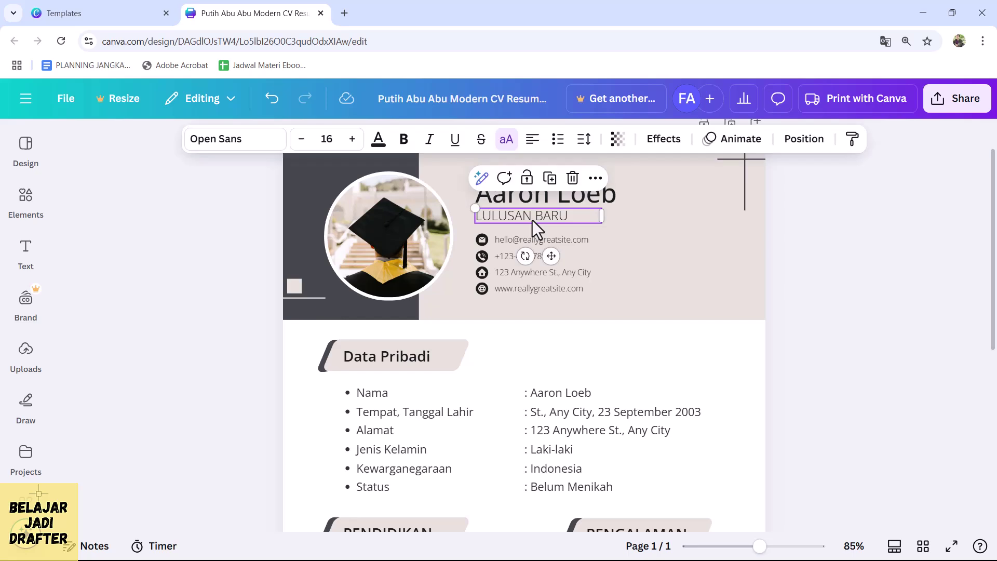
type("TEK")
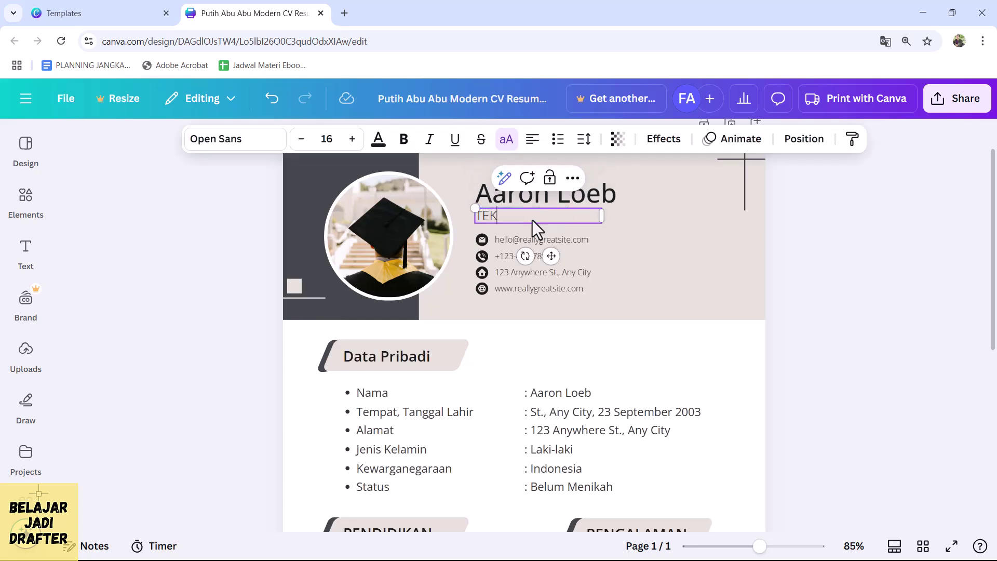
type("NIK MESIN")
left_click(819, 289)
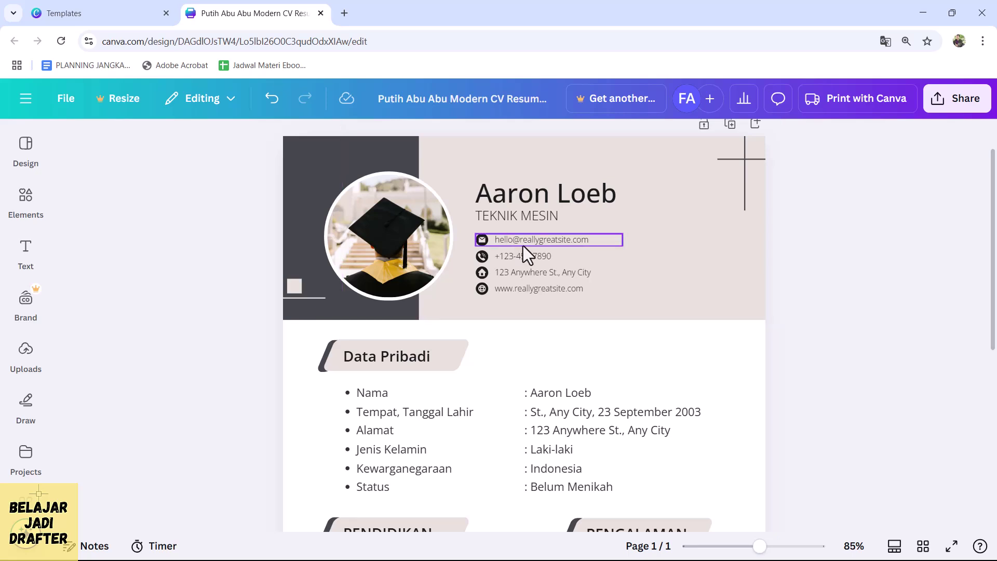
- Delete the sample e-mail line and type the applicant's own e-mail address
double_click(563, 243)
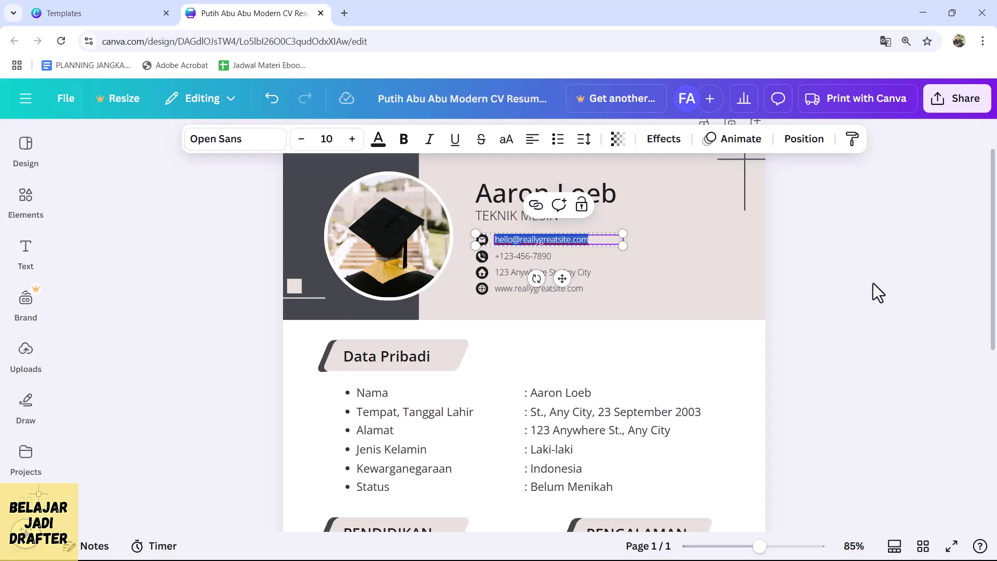
key("BackSpace")
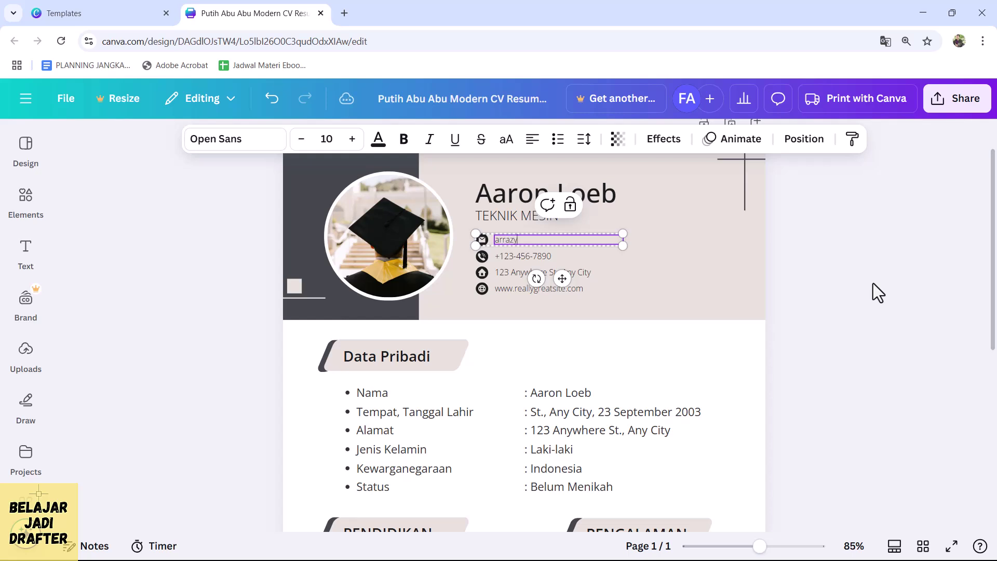
- Enter the applicant's WhatsApp number and Telp number in place of the sample phone
left_click(566, 260)
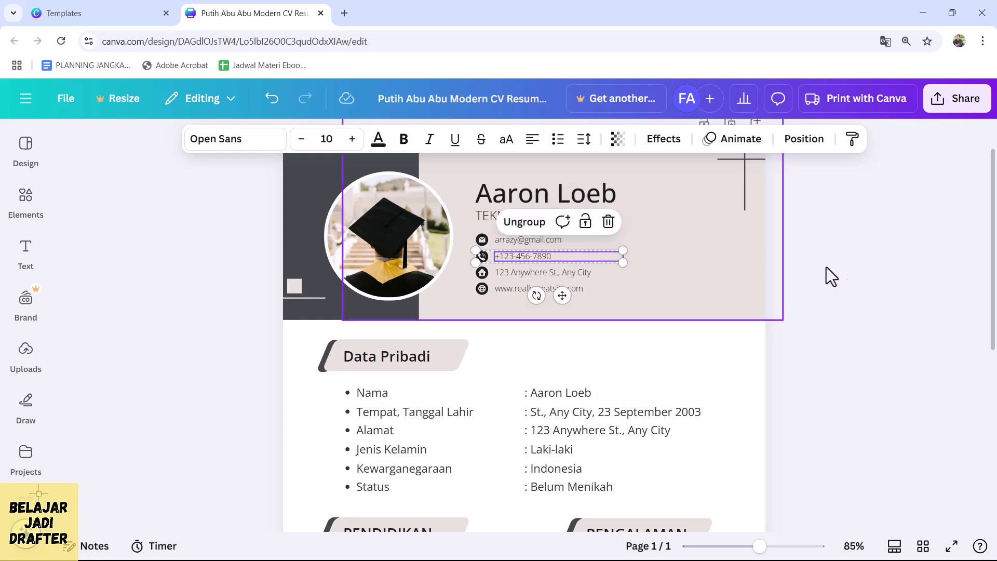
left_click(871, 272)
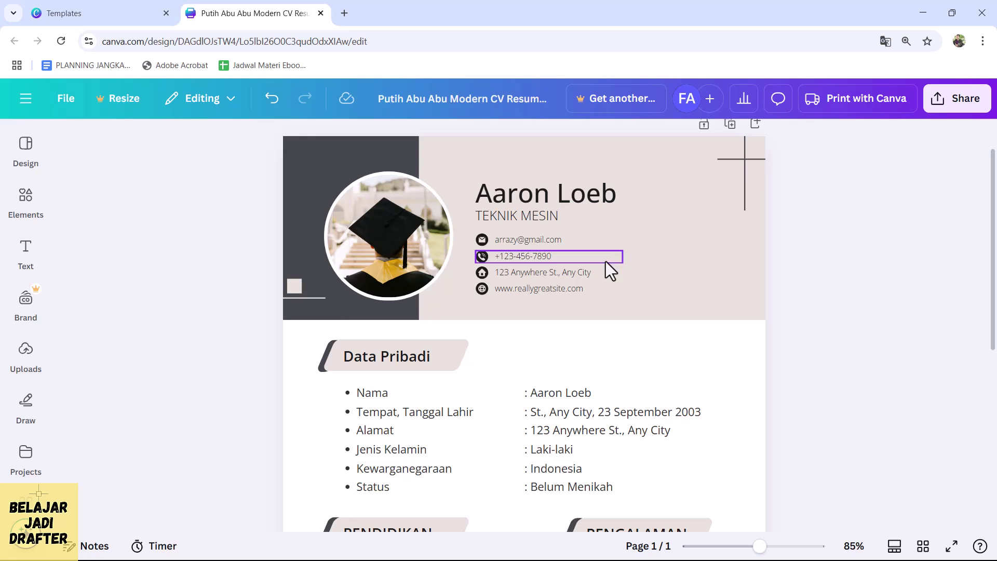
left_click(516, 260)
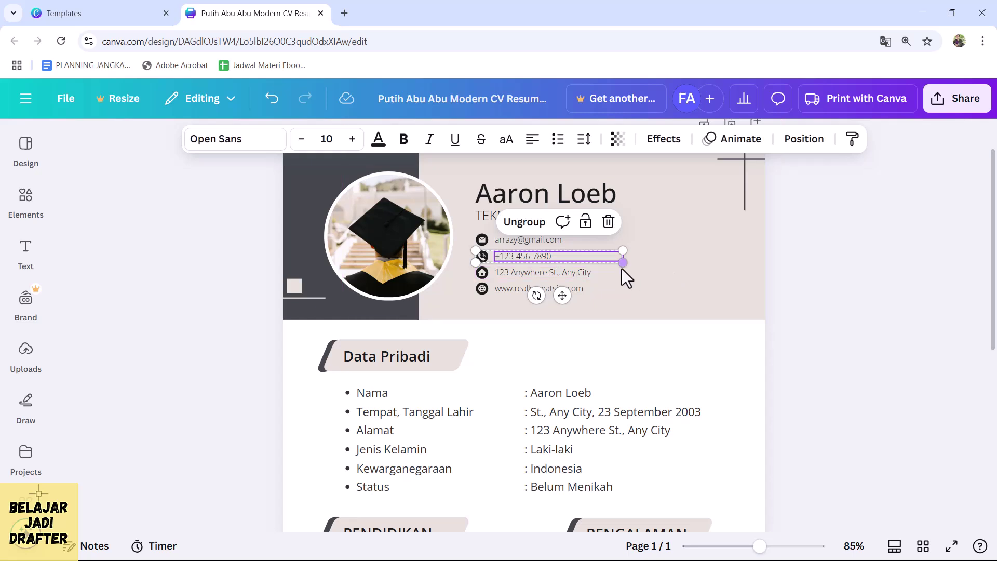
double_click(569, 258)
type("012")
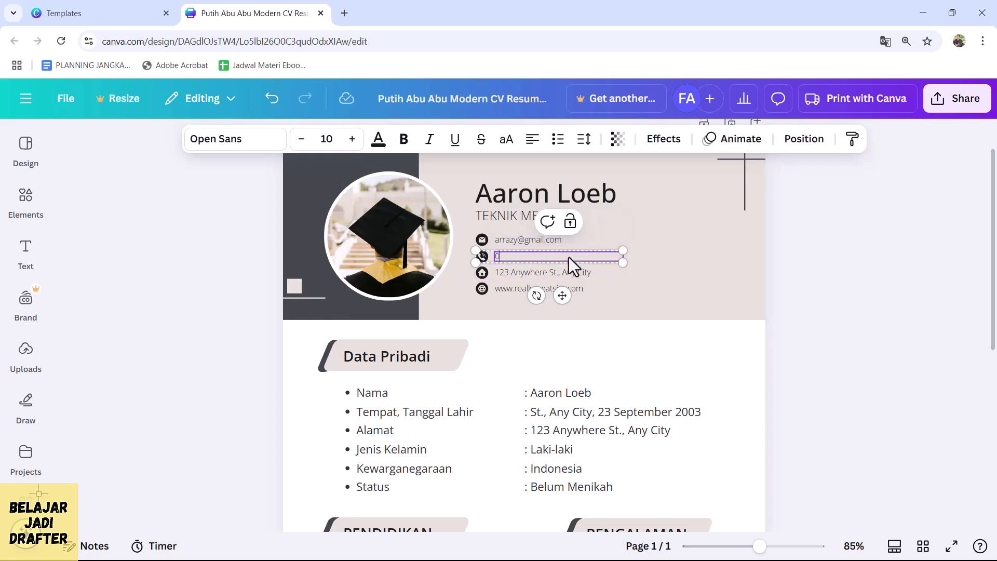
type("34567 8")
key("BackSpace")
key("BackSpace")
type("8")
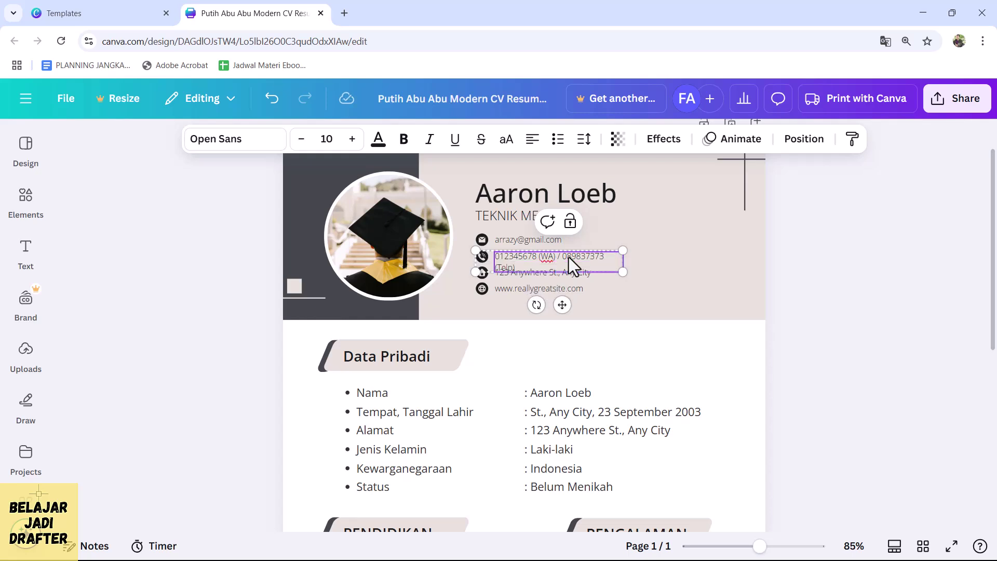
left_click(842, 254)
- Enlarge the phone-number text box, then undo the resize
left_click(616, 263)
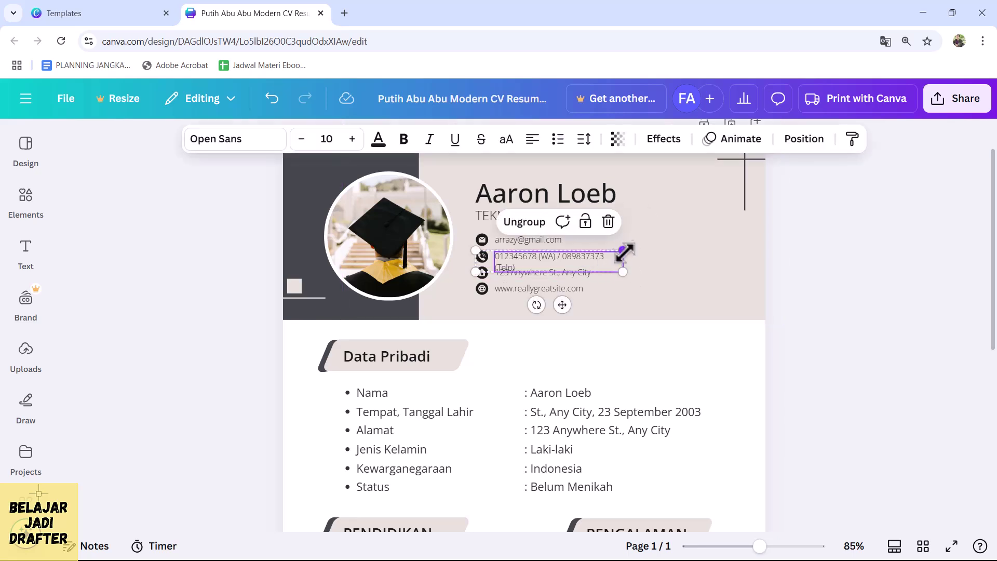
left_click_drag(623, 251, 635, 249)
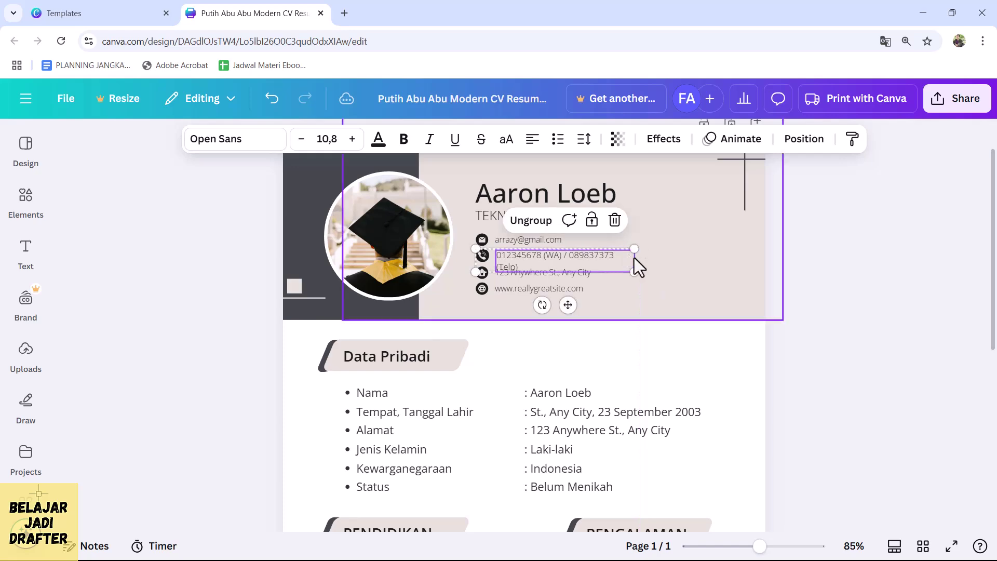
key("ctrl+z")
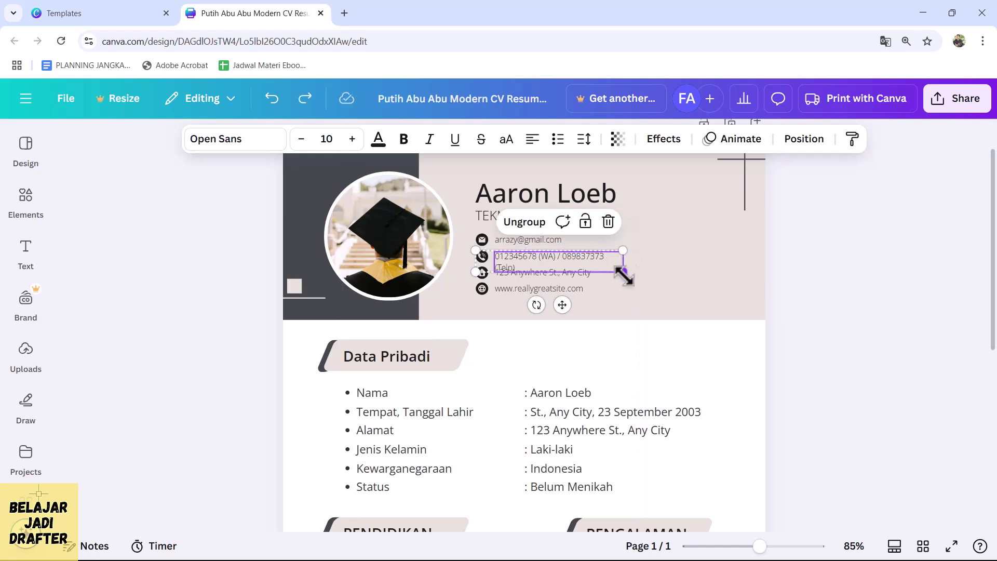
- Move the address and website rows lower in the resume header
scroll(626, 260, "up", 3)
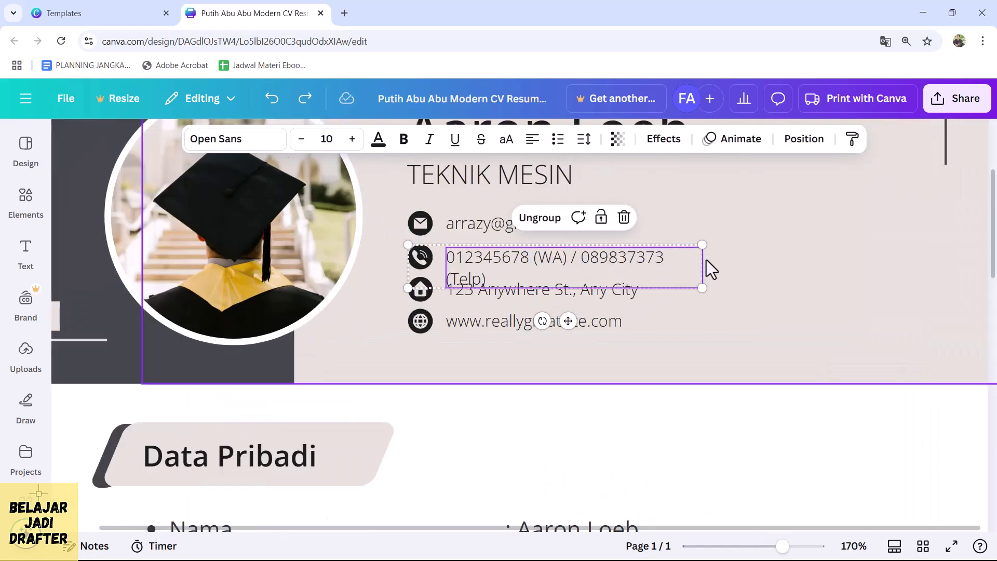
left_click(702, 268)
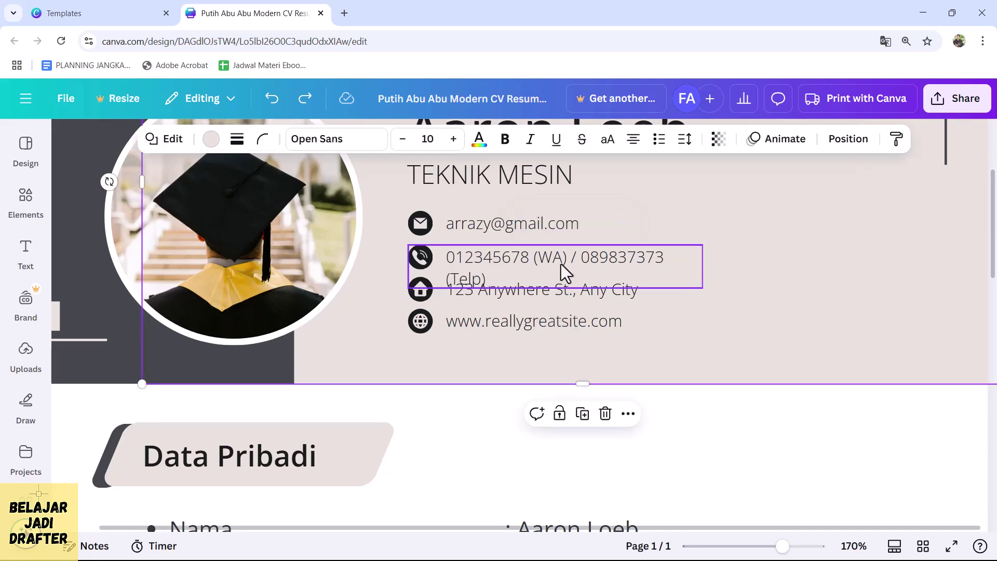
left_click(507, 297)
left_click(506, 314, "shift")
left_click_drag(504, 322, 503, 338)
- Select the phone text, phone icon and header group in the contact area
left_click(655, 268)
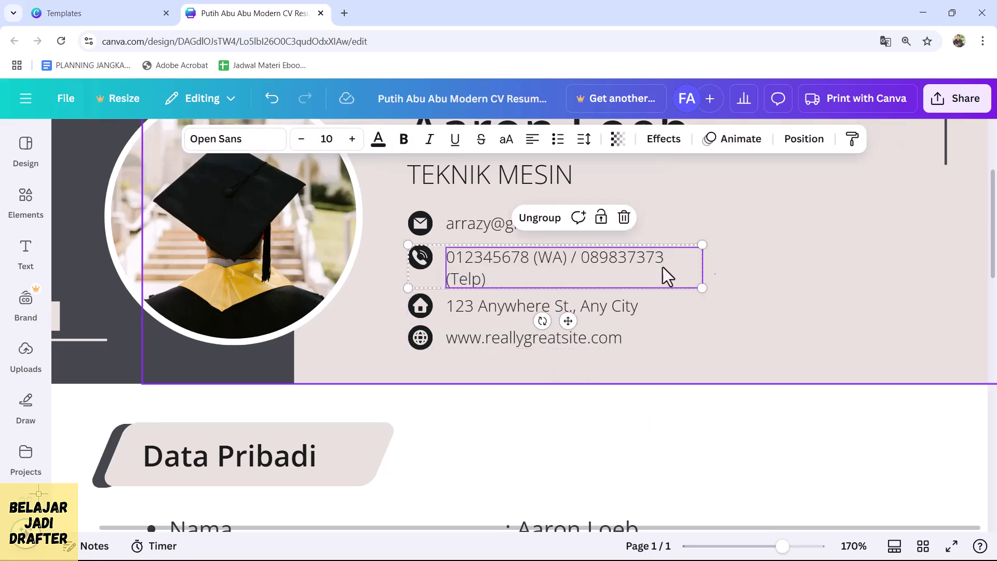
double_click(649, 260)
key("Escape")
left_click(719, 279)
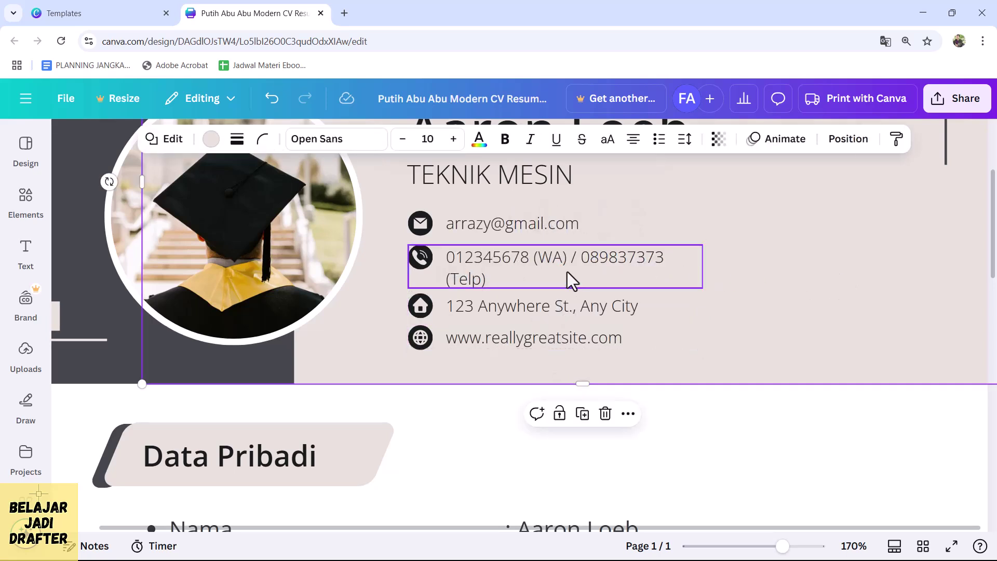
left_click(472, 263)
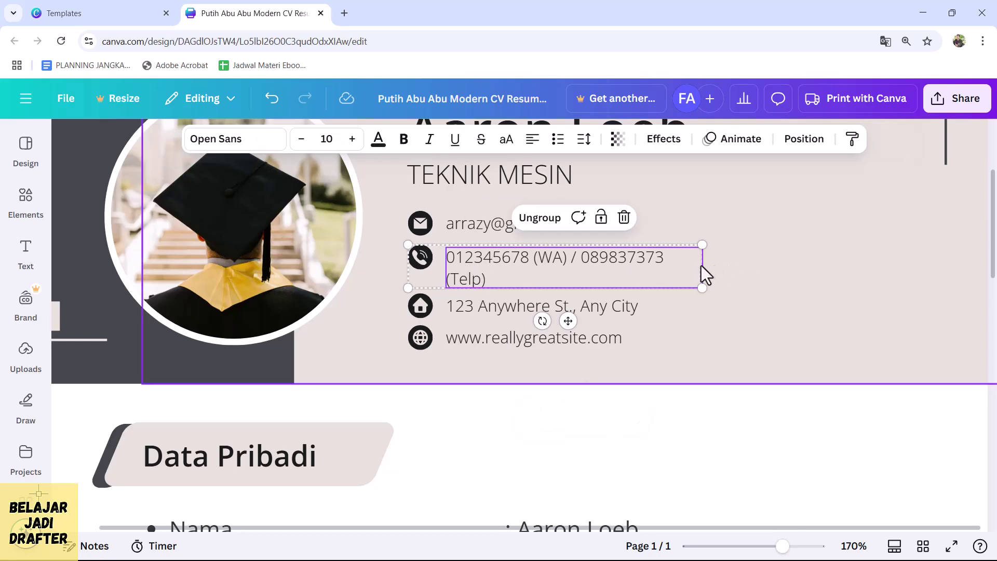
left_click(429, 263)
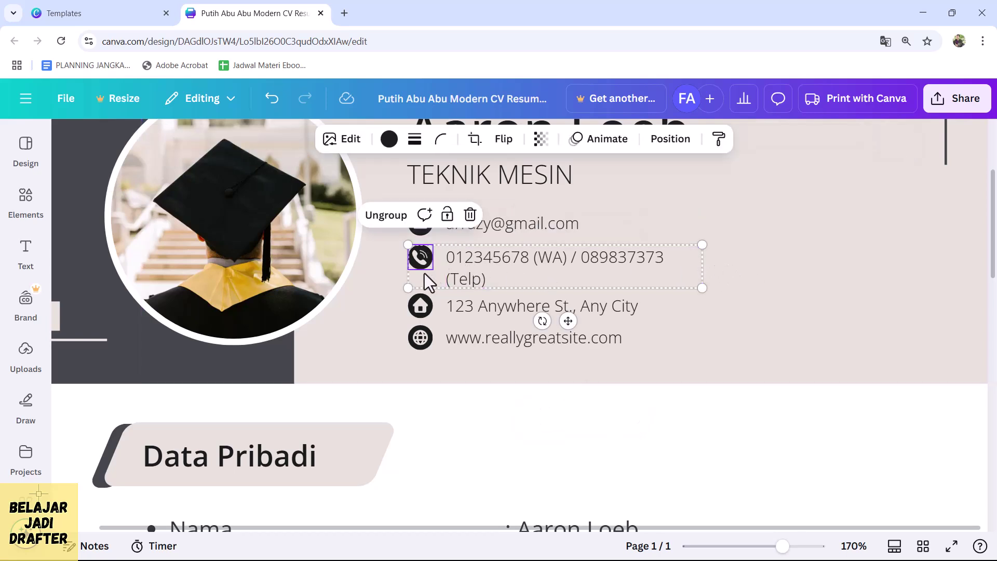
left_click(763, 234)
scroll(761, 226, "down", 4)
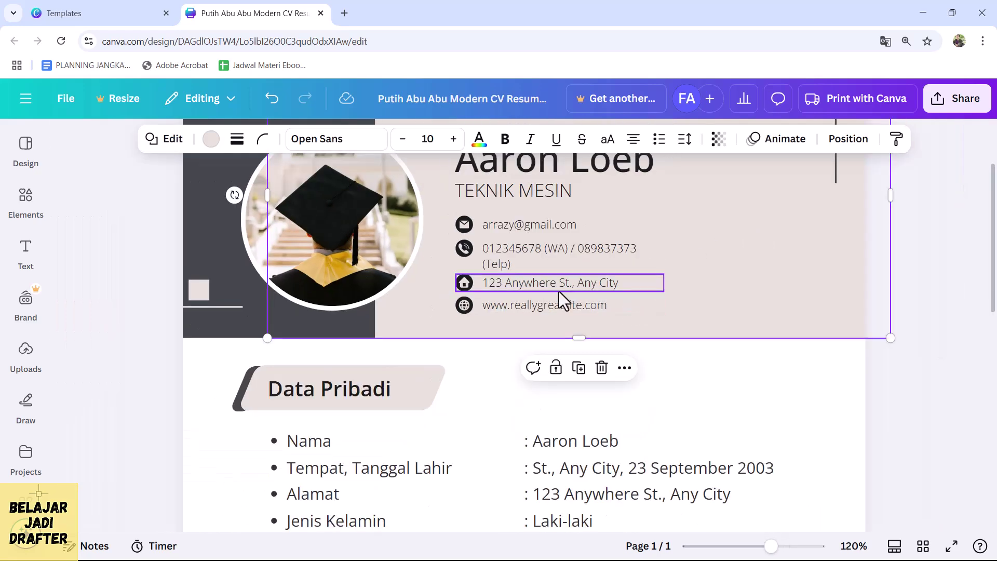
- Edit the phone text so the Telp number sits on its own line, slash removed
left_click(566, 260)
left_click(576, 254)
key("Delete")
key("ctrl+z")
key("ctrl+z")
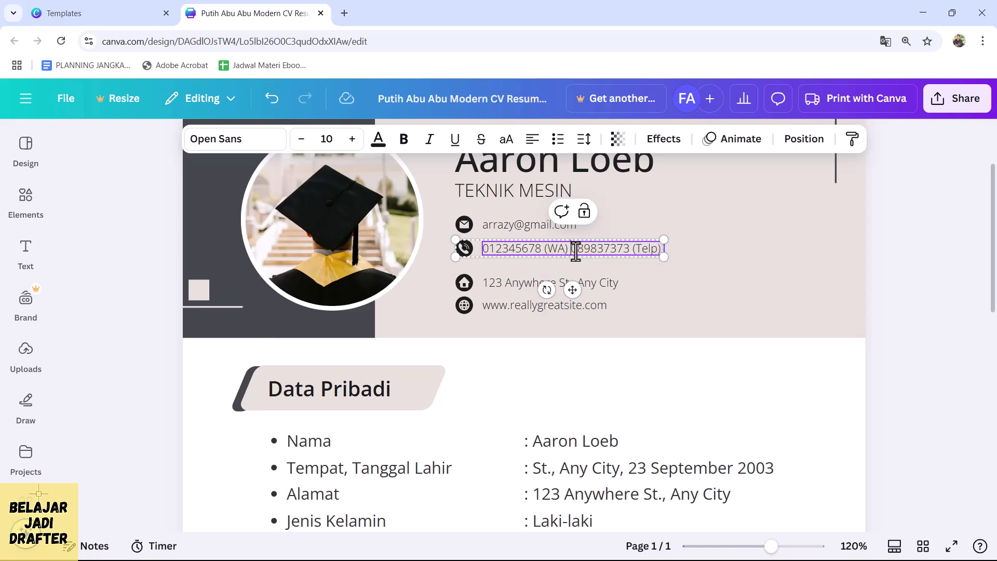
key("Escape")
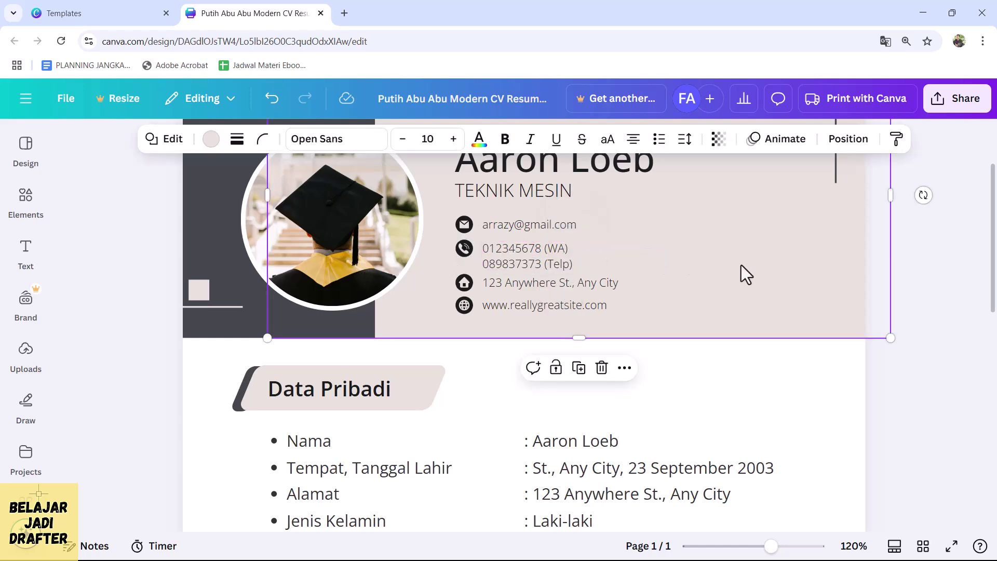
scroll(632, 263, "down", 3)
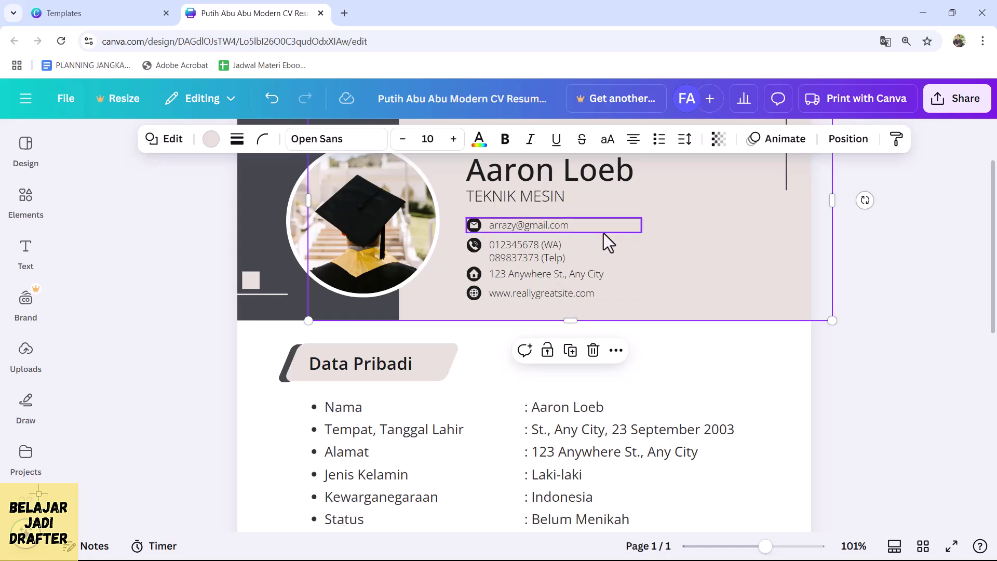
scroll(489, 302, "down", 3)
scroll(514, 289, "down", 2)
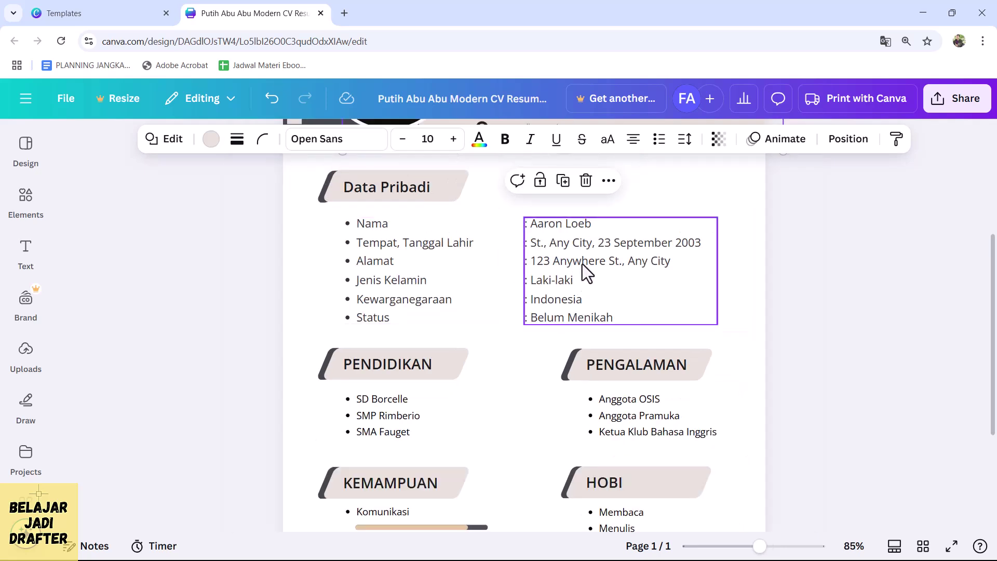
scroll(399, 316, "down", 2)
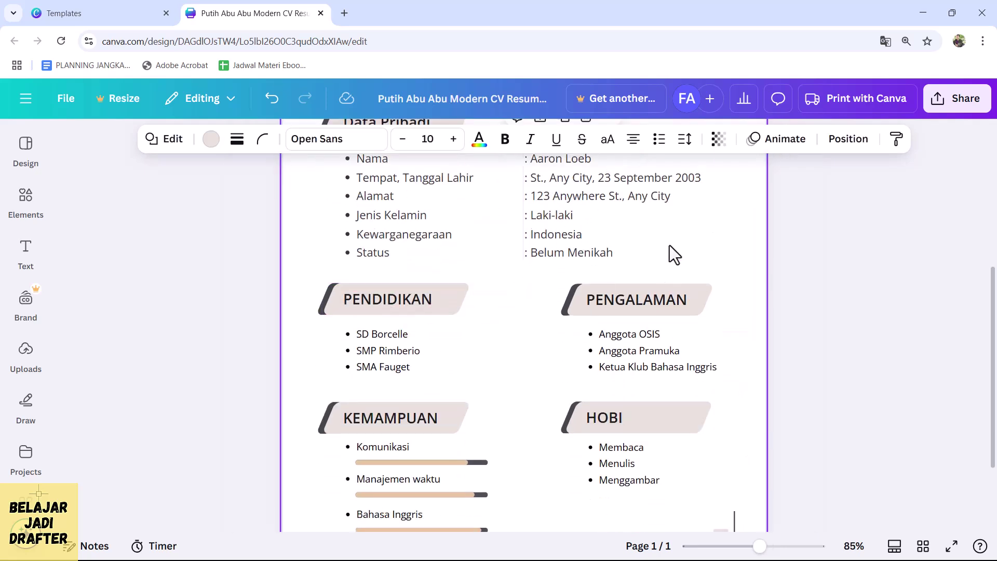
scroll(555, 289, "down", 2)
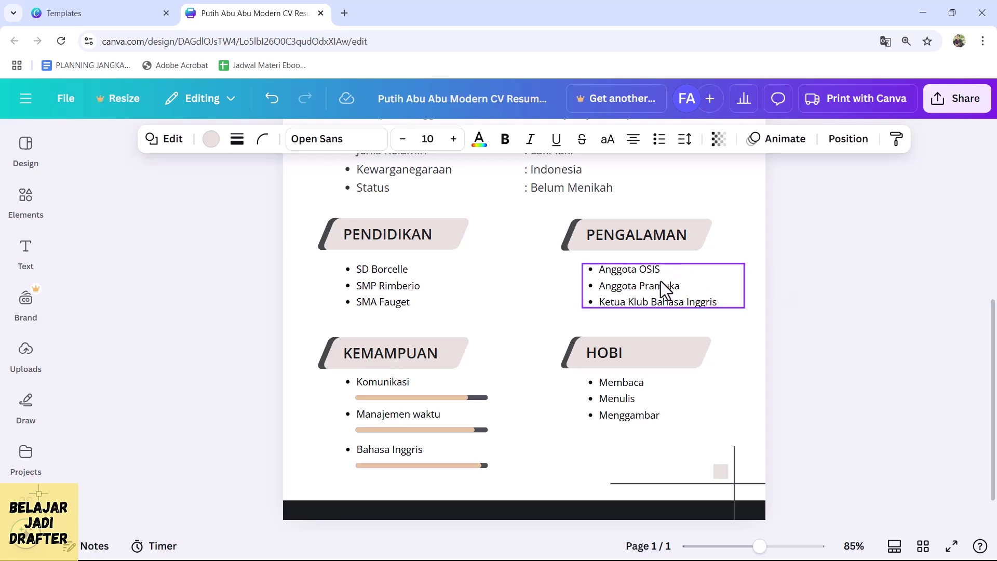
scroll(661, 282, "up", 3)
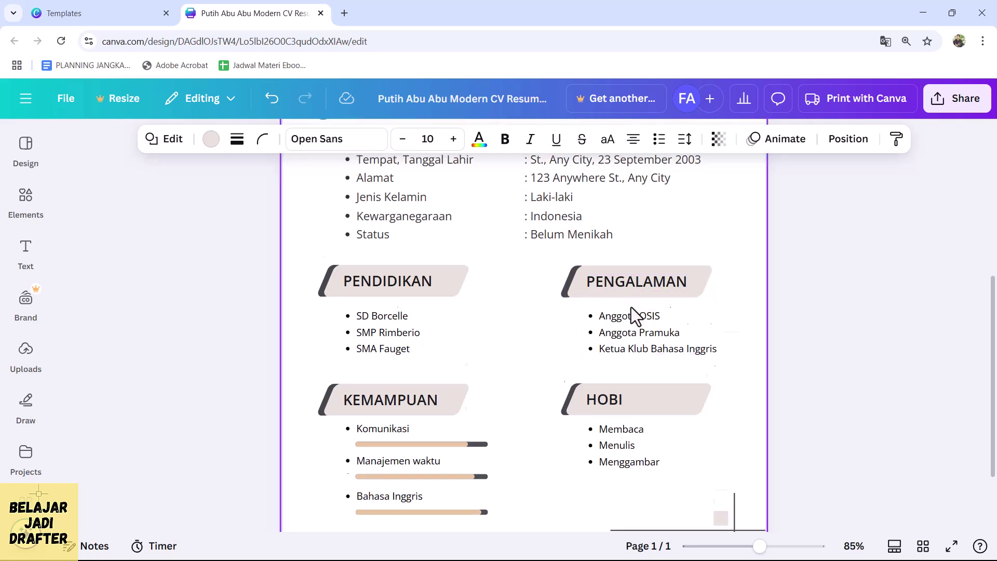
scroll(475, 341, "down", 2)
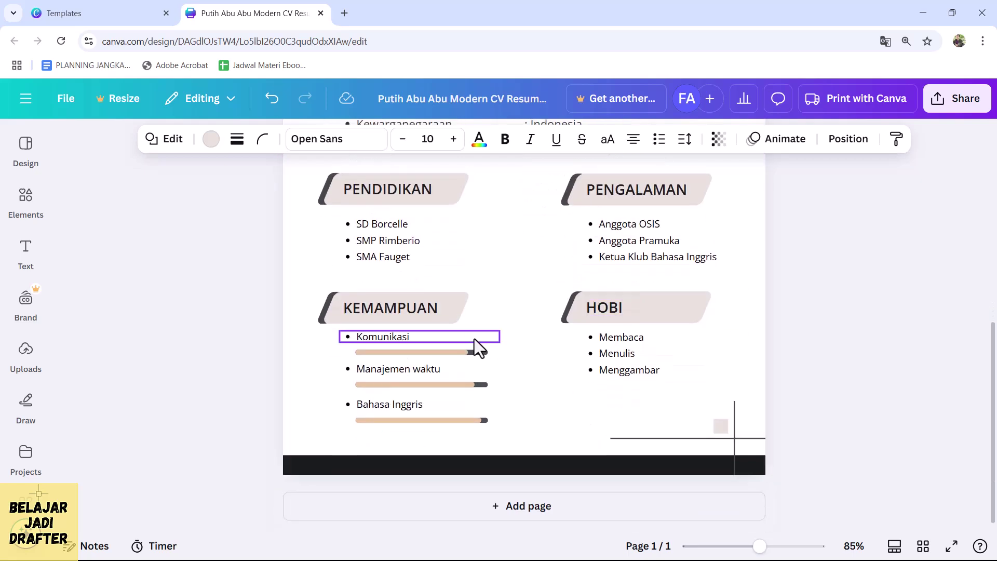
- Rename the Komunikasi skill to Autocad
left_click(420, 354)
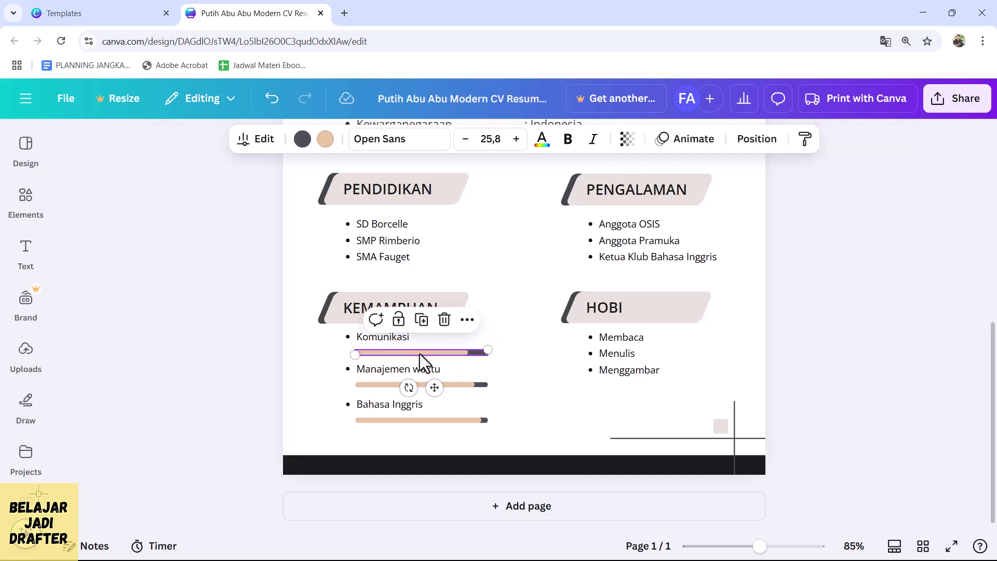
double_click(394, 339)
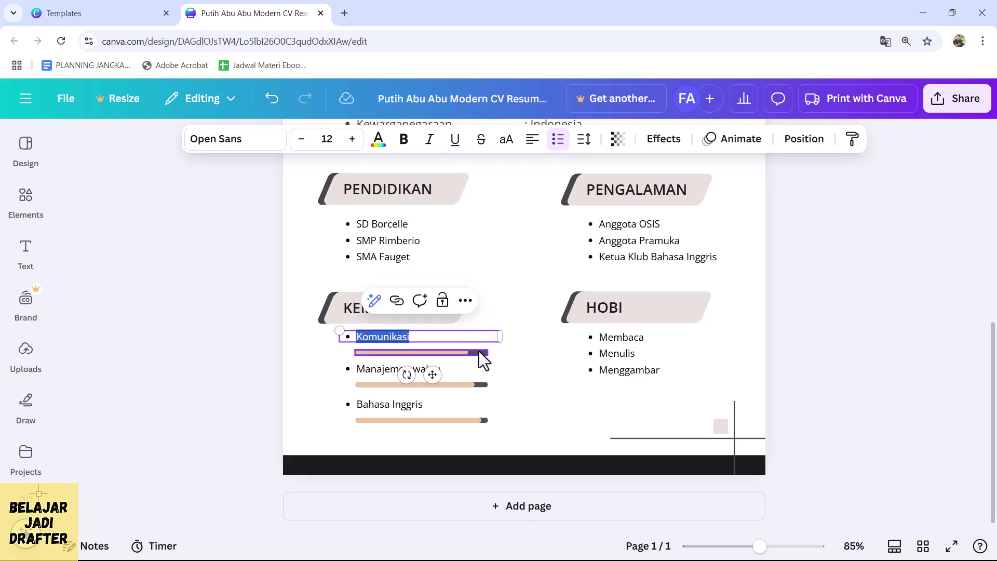
type("Autov")
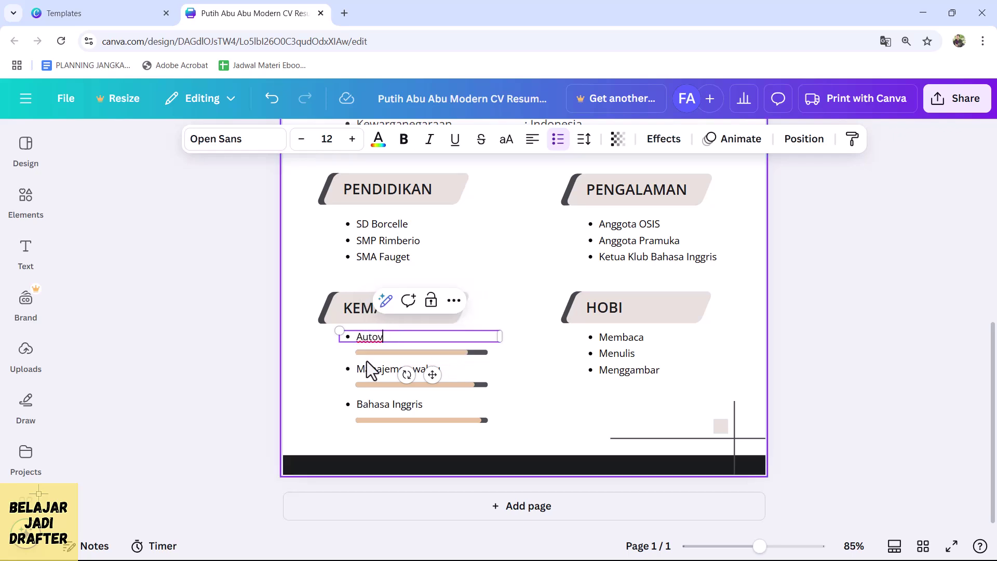
key("BackSpace")
type("cad")
left_click(452, 353)
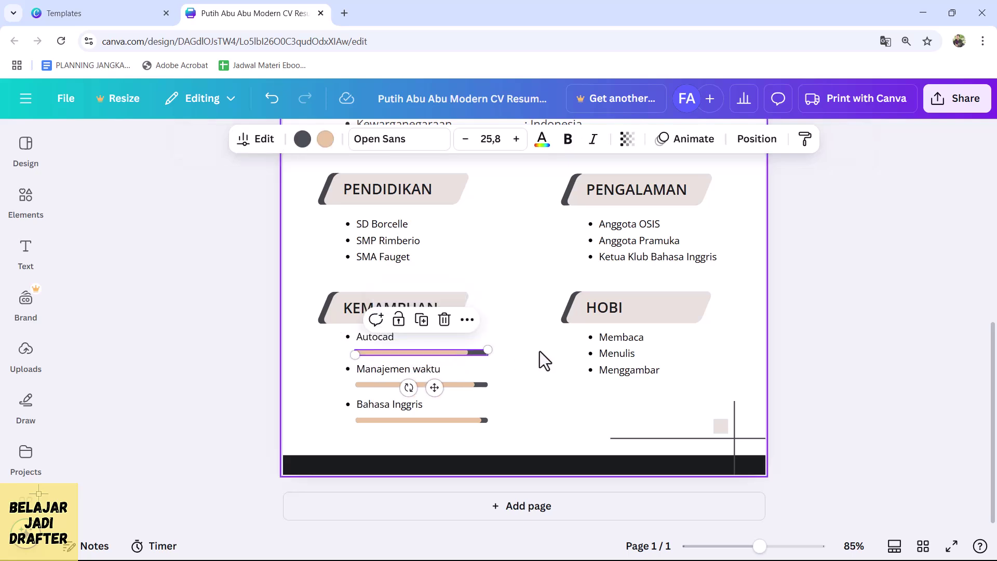
- Set the Autocad progress bar to 68 percent in its chart settings
mouse_move(490, 354)
left_mouse_down()
mouse_move(511, 355)
mouse_move(488, 353)
left_mouse_up()
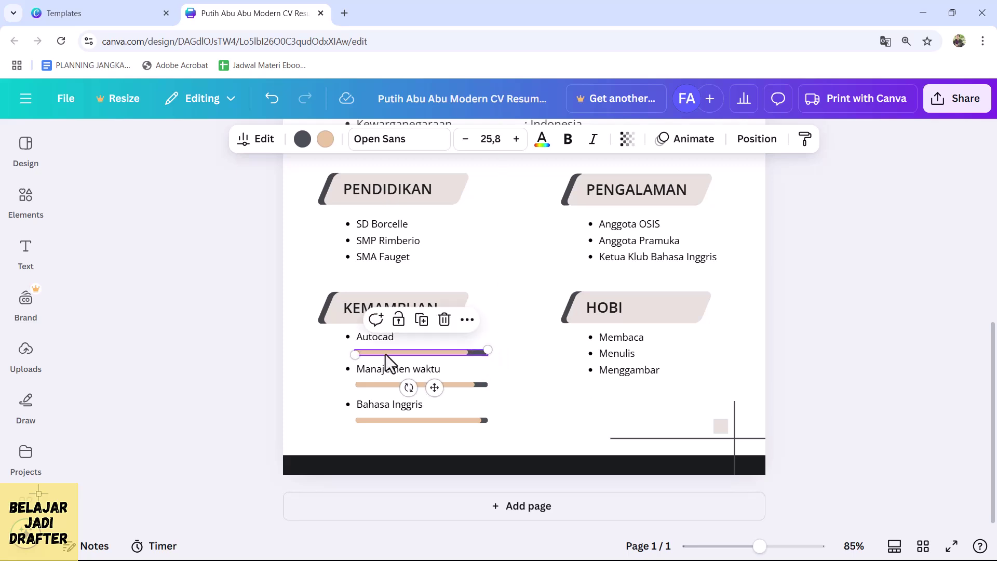
double_click(385, 354)
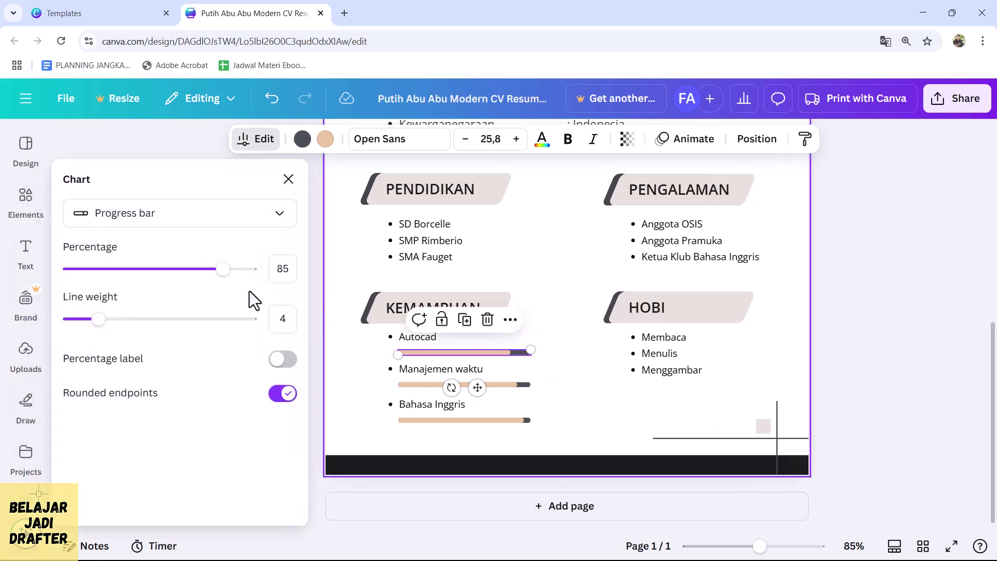
left_click(852, 360)
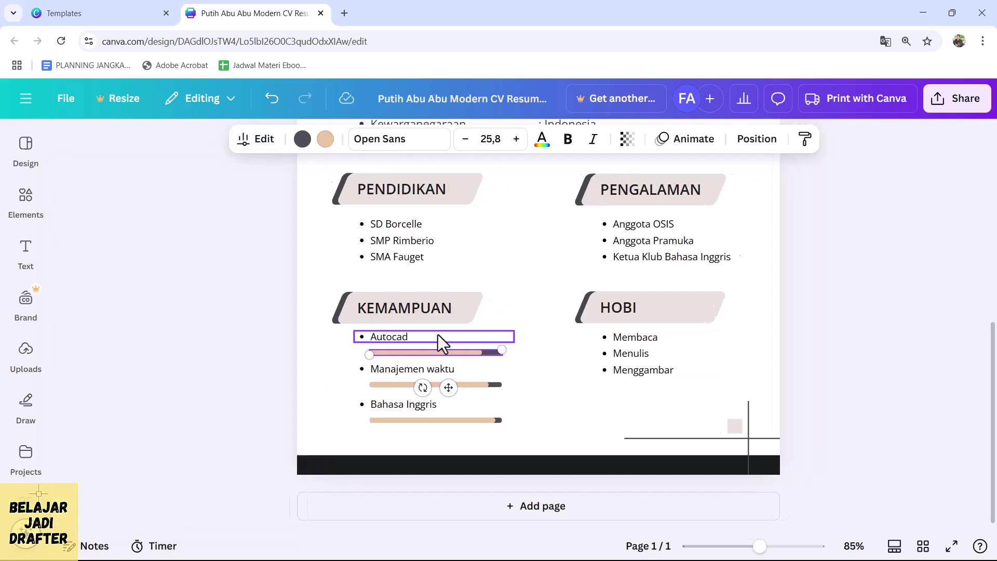
double_click(410, 354)
left_click_drag(223, 268, 193, 273)
mouse_move(99, 319)
left_mouse_down()
mouse_move(127, 320)
mouse_move(98, 320)
left_mouse_up()
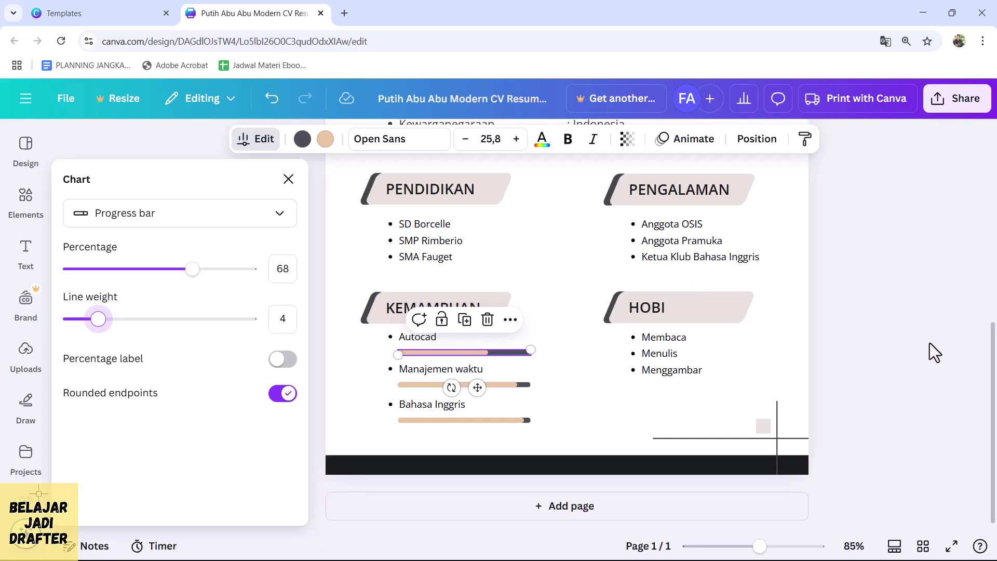
key("Escape")
key("Escape")
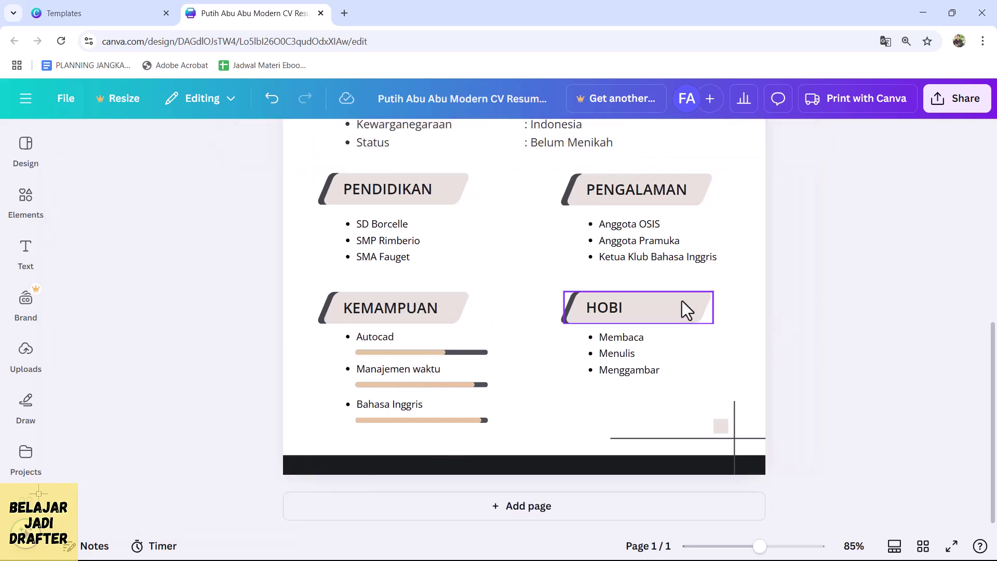
- Return to the Templates tab showing the Putih Abu Abu Modern CV template page
scroll(688, 301, "up", 8)
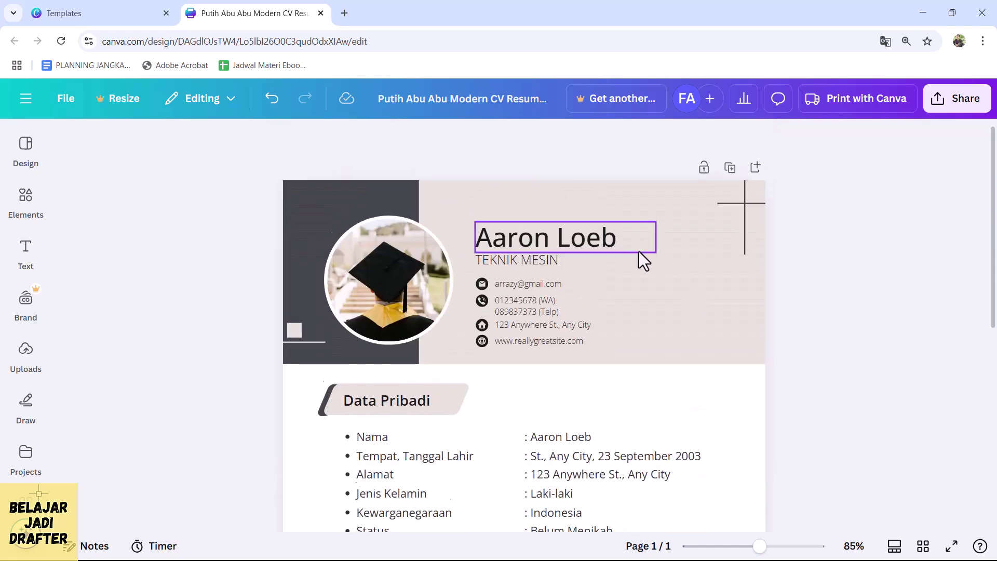
scroll(627, 254, "down", 6)
scroll(345, 246, "down", 2, "ctrl")
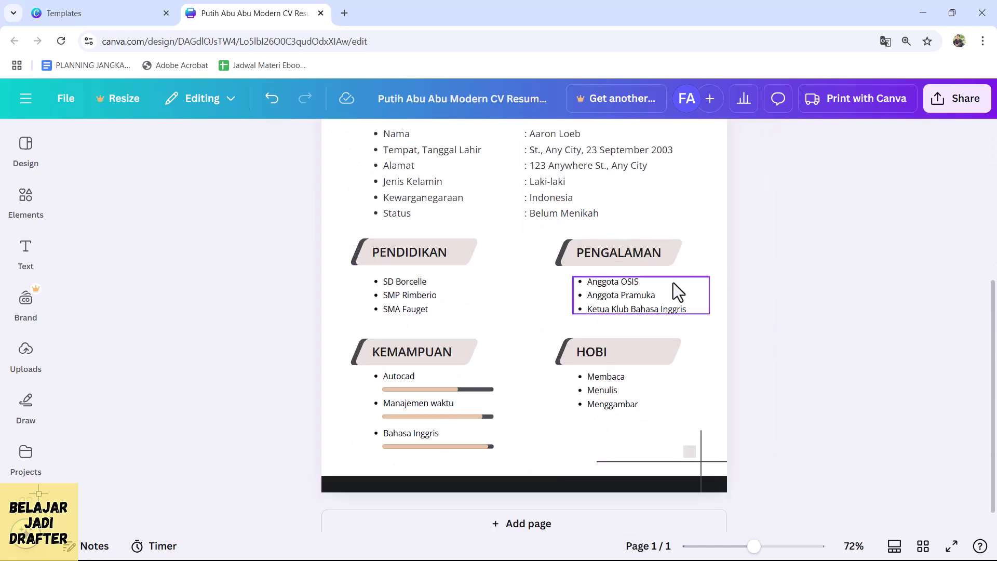
scroll(673, 282, "up", 5)
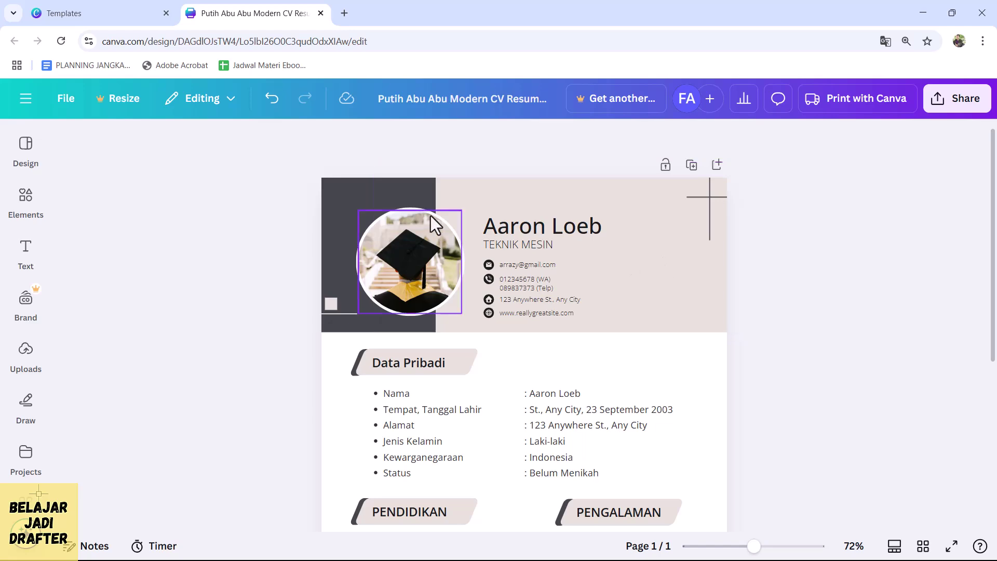
scroll(439, 214, "down", 2)
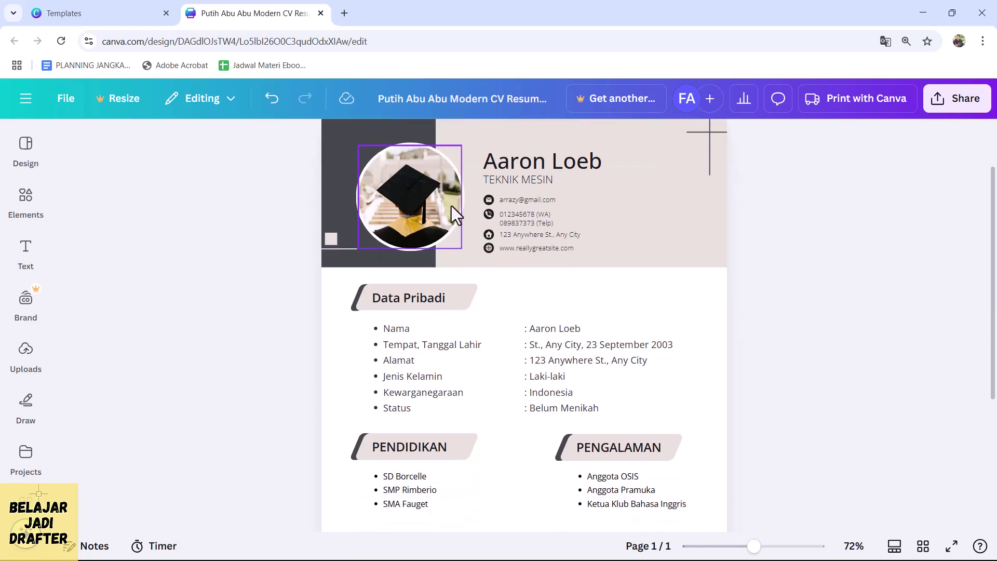
left_click(67, 15)
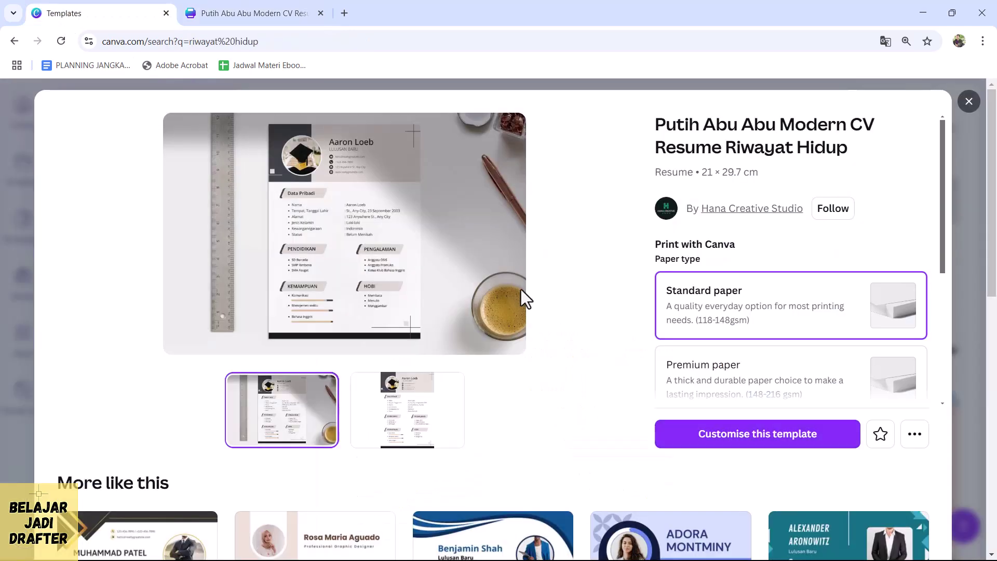
- Close the template preview and return to the CV editor tab
left_click(969, 101)
scroll(587, 270, "down", 5)
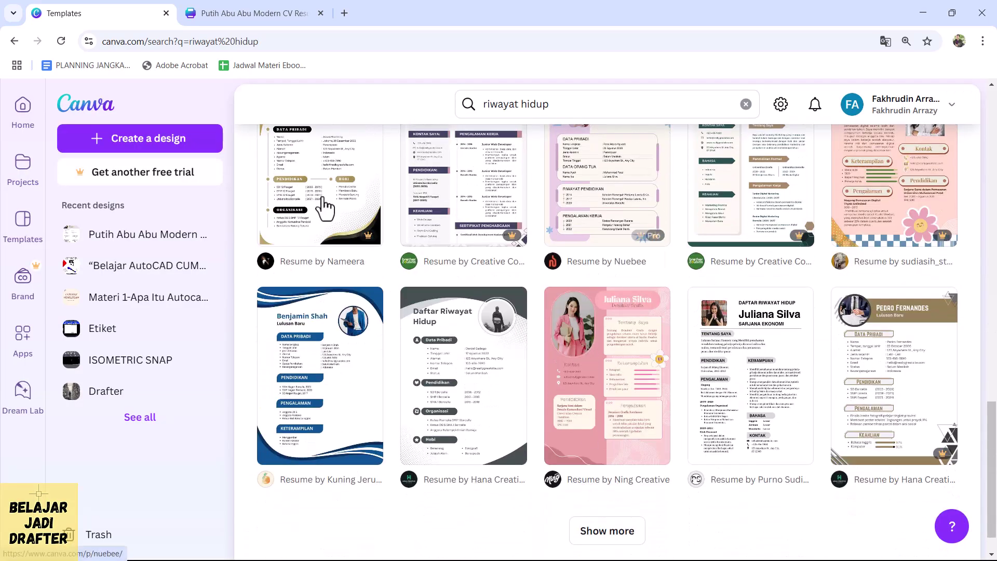
left_click(244, 13)
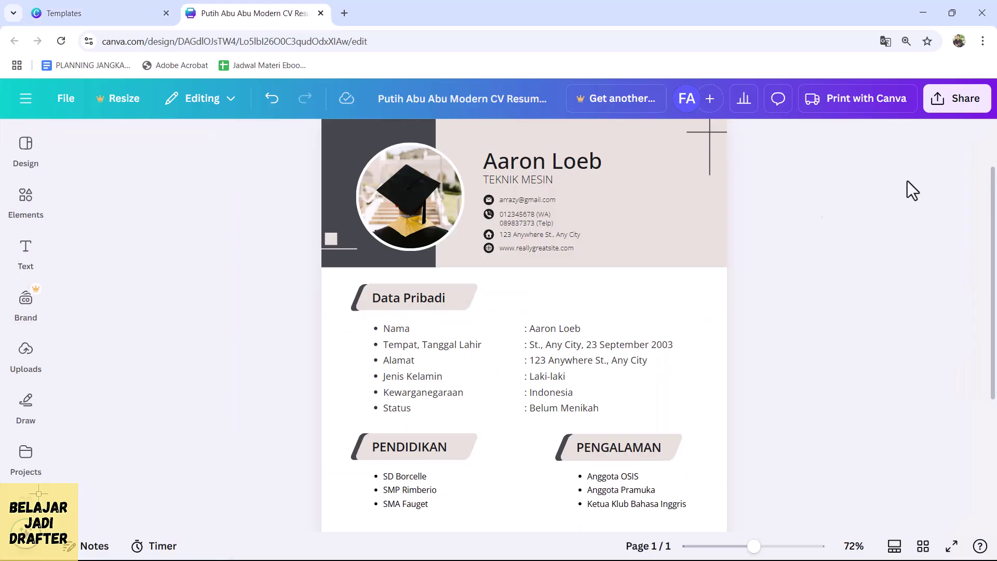
scroll(735, 356, "down", 3)
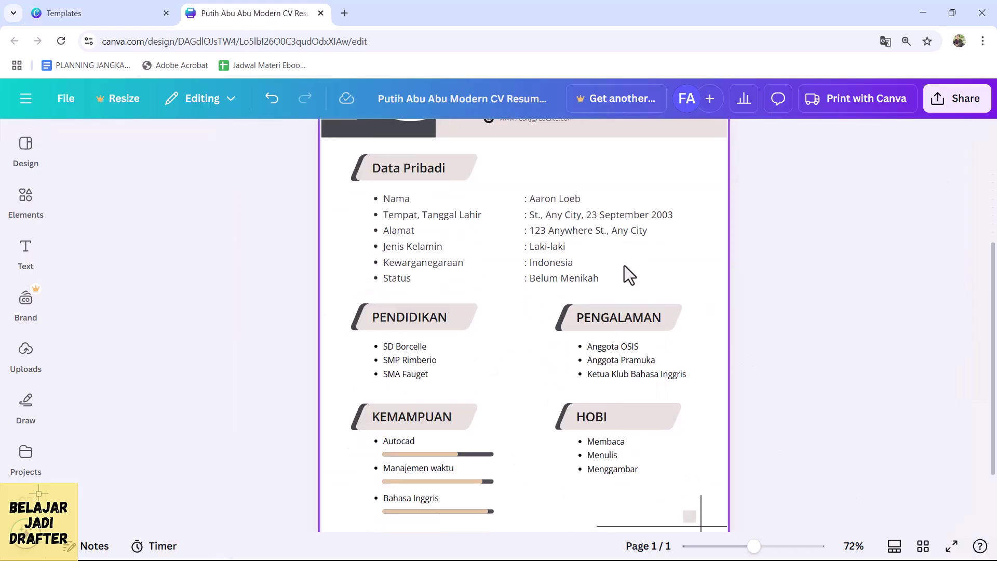
scroll(625, 269, "up", 4)
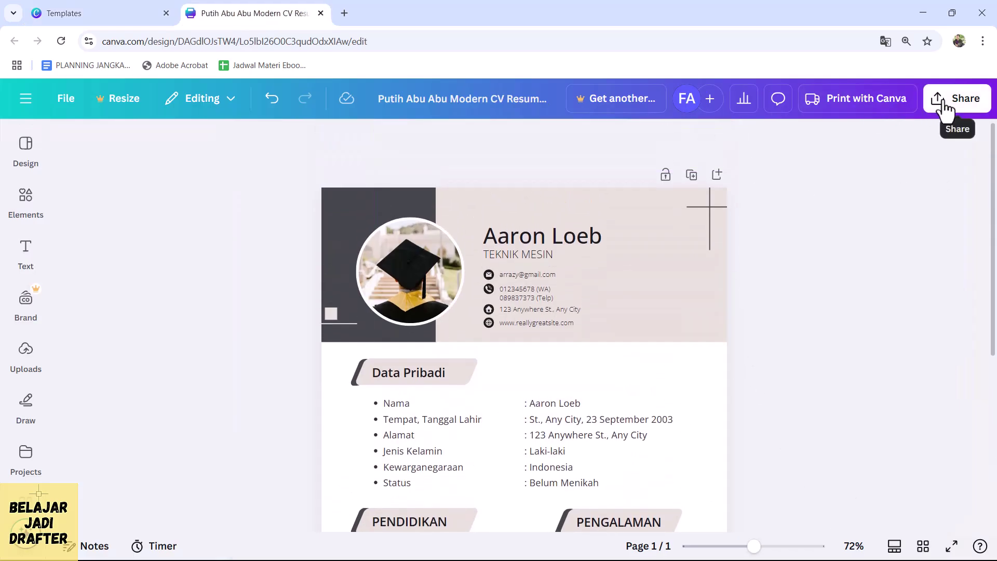
- Download the CV as a PDF Standard file via Share > Download
left_click(947, 109)
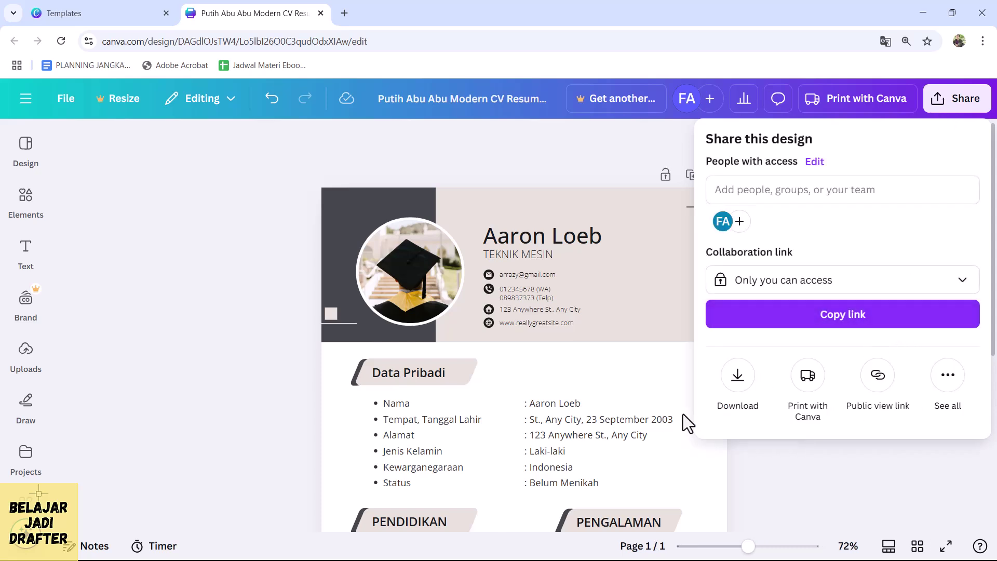
left_click(741, 396)
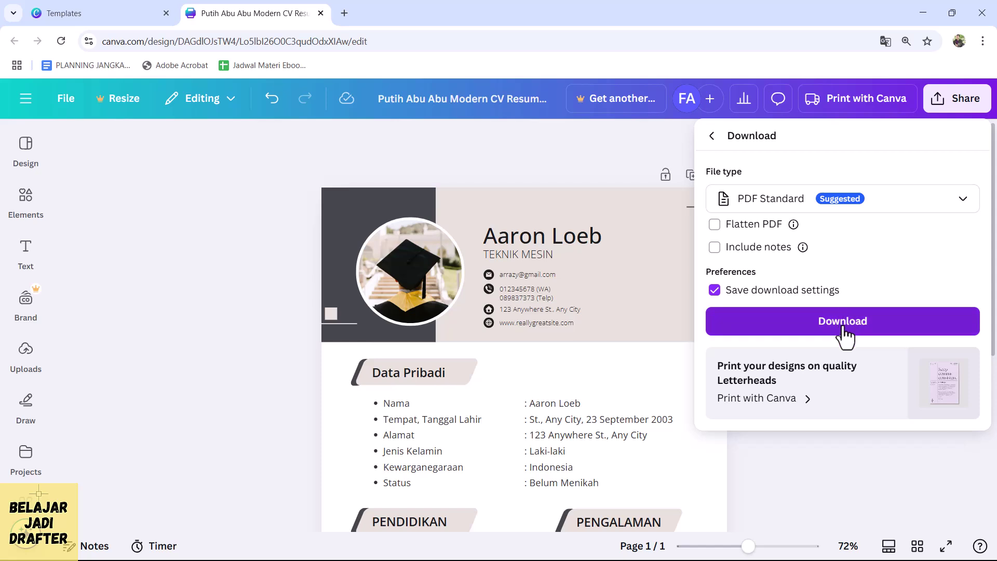
left_click(843, 328)
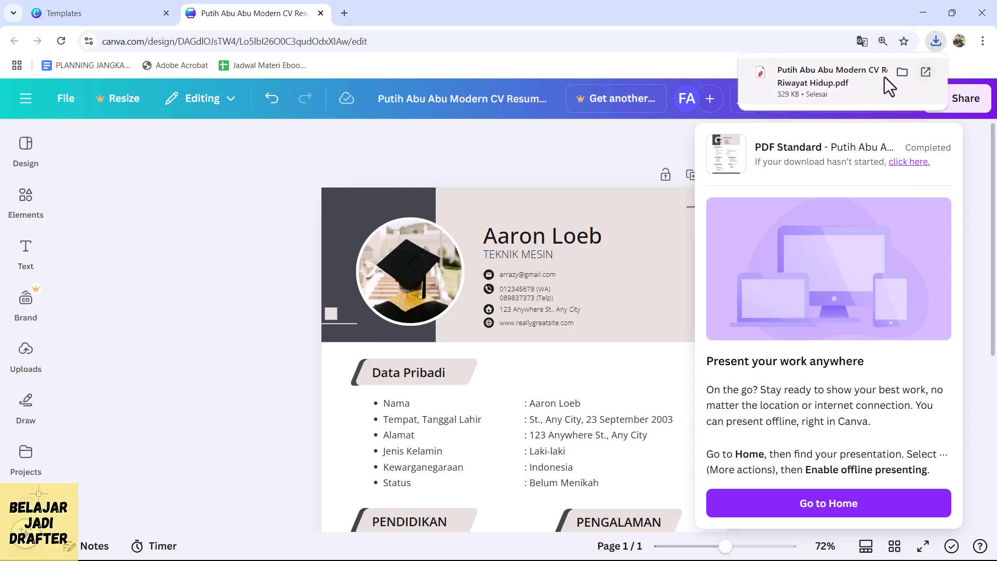
left_click(858, 80)
scroll(492, 253, "down", 4)
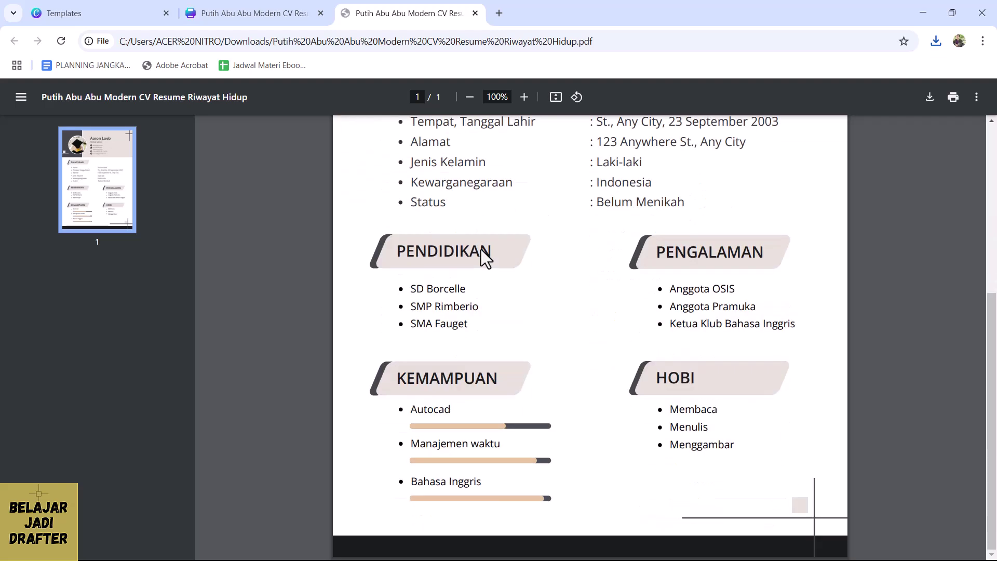
scroll(630, 379, "up", 3)
scroll(626, 379, "down", 3)
scroll(632, 387, "up", 5)
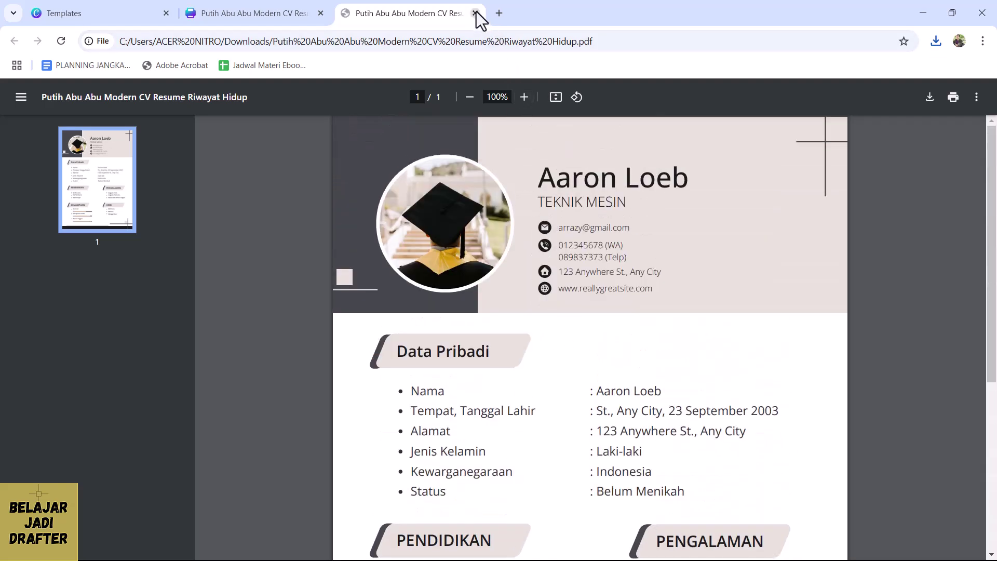
left_click(475, 13)
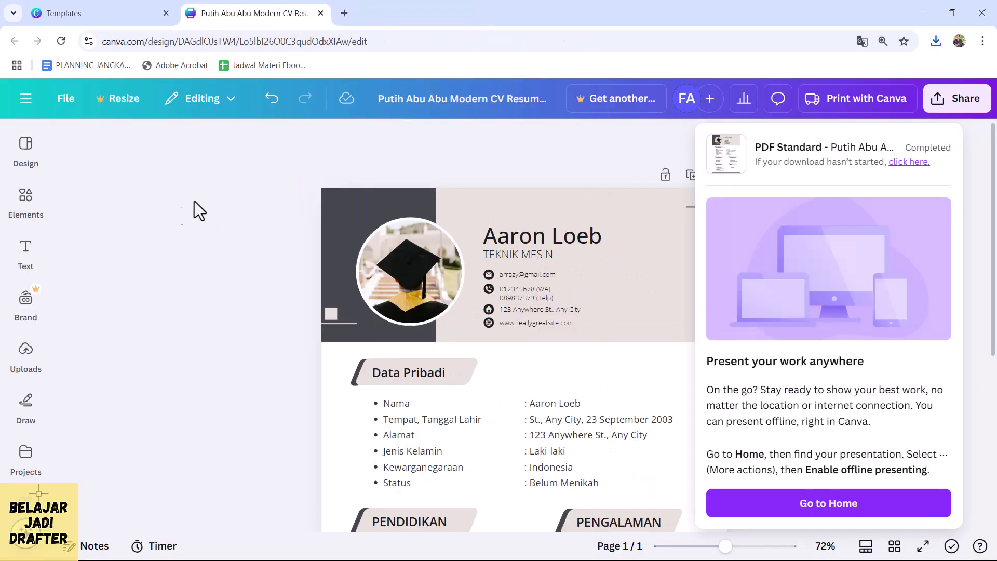
- Replace the 'riwayat hidup' template search with 'surat lamaran kerja' and scroll to Canva Templates
left_click(193, 201)
left_click(100, 11)
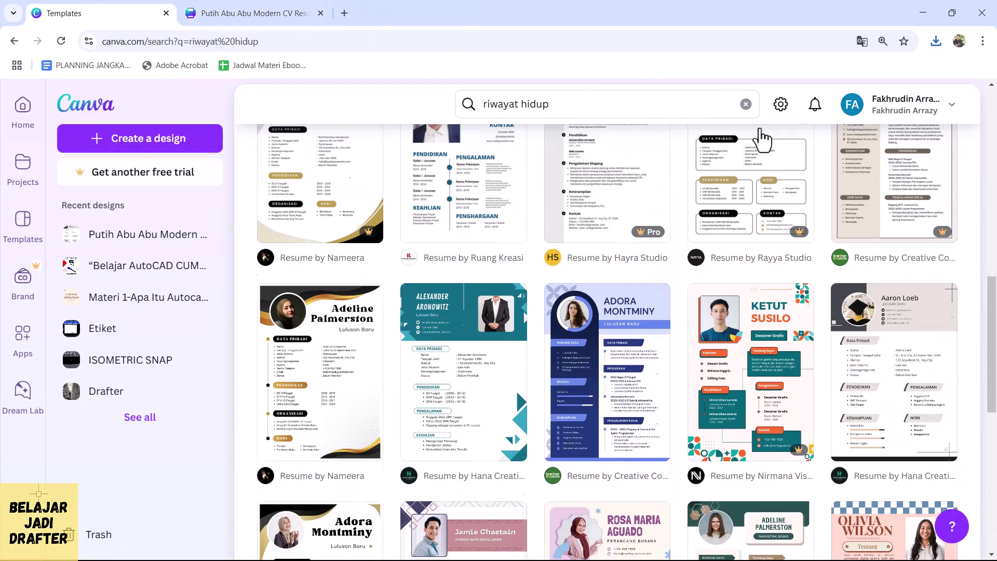
left_click(746, 104)
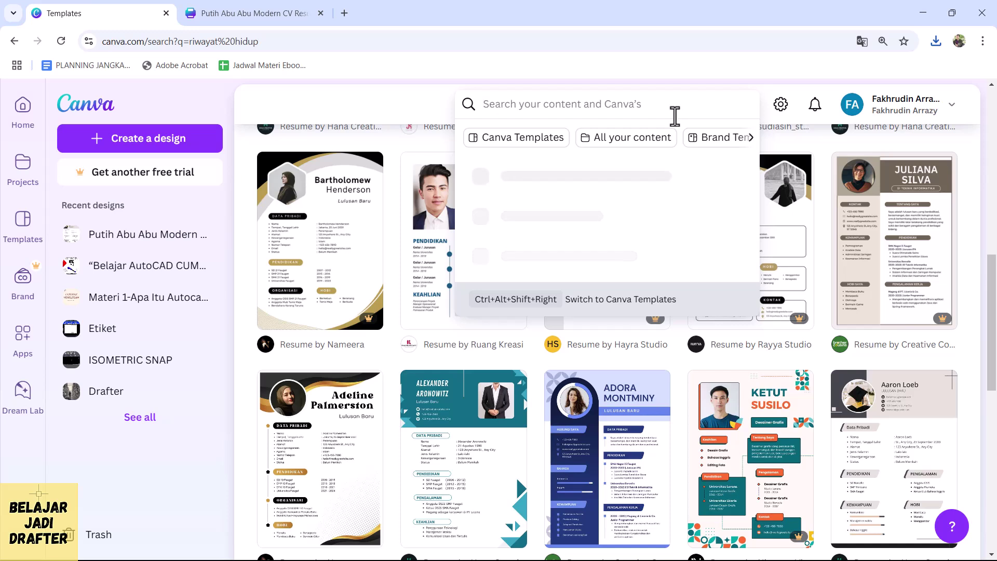
type("s")
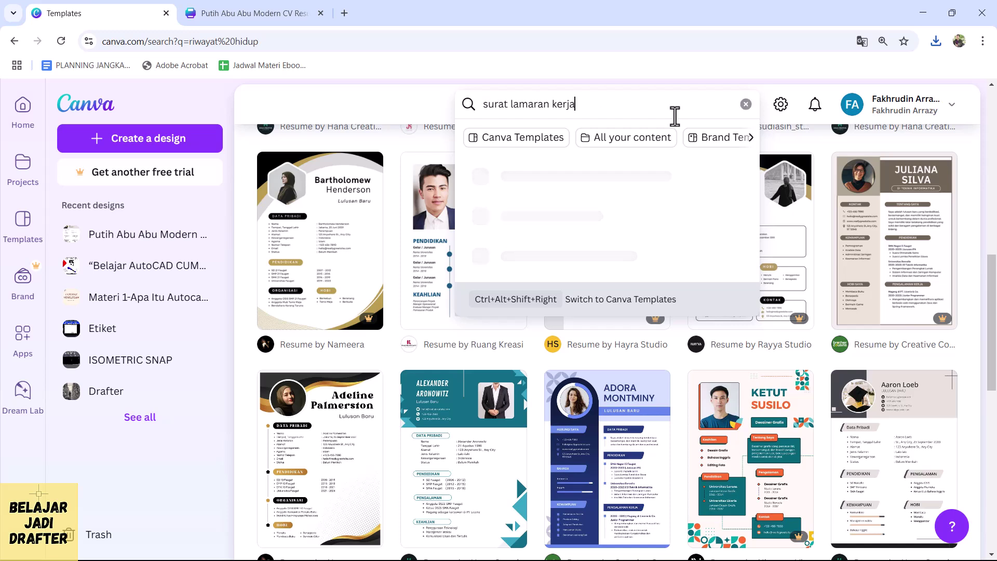
type("urat lamaran kerja")
key("Return")
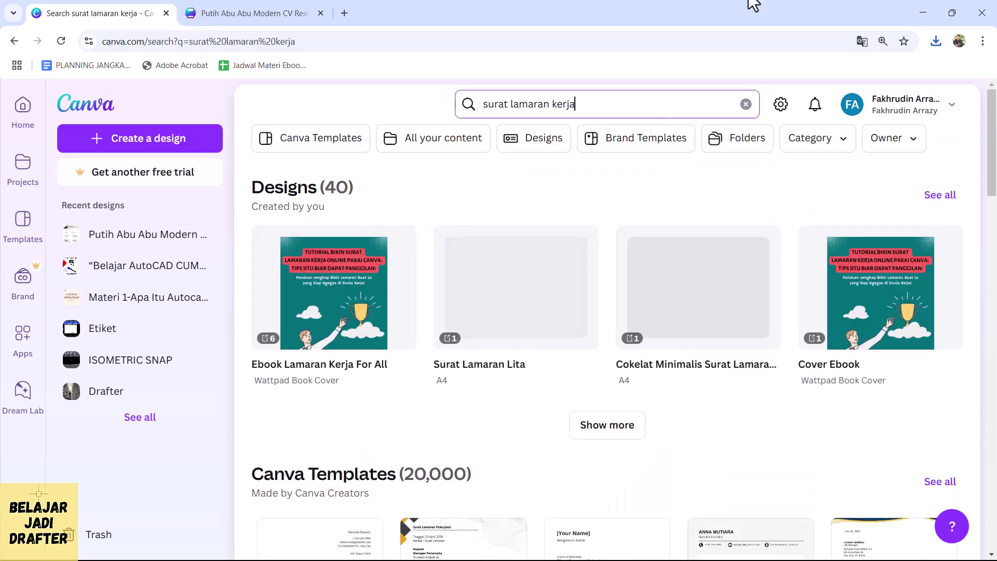
scroll(491, 197, "down", 7)
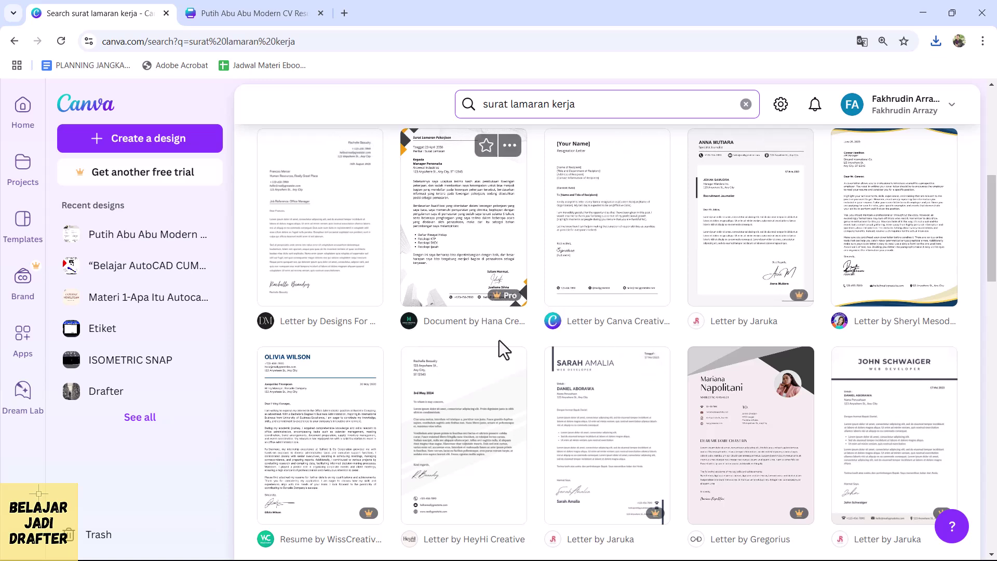
- Create a new design from the Black White Simple Blank Resignation Letter template
left_click(618, 259)
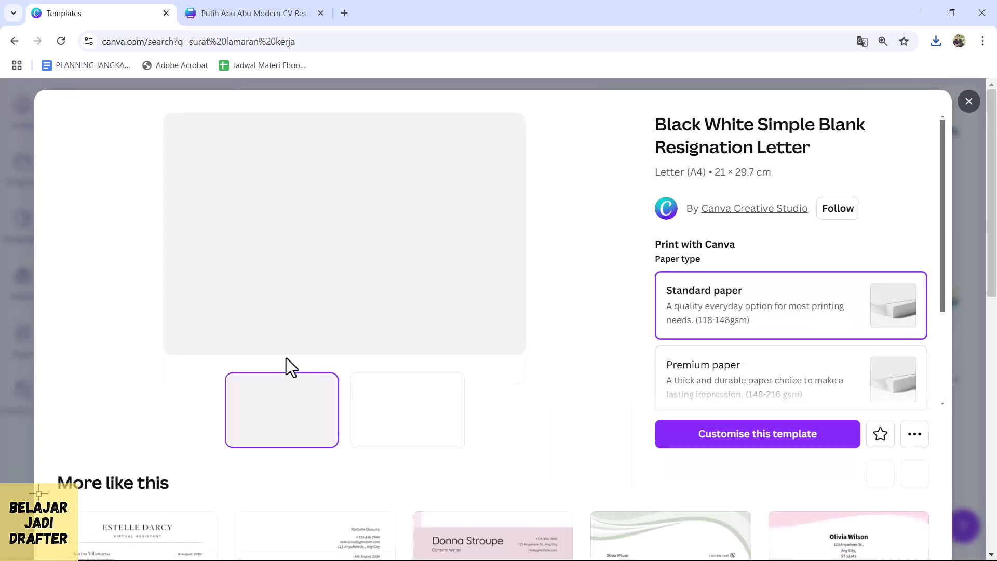
left_click(393, 447)
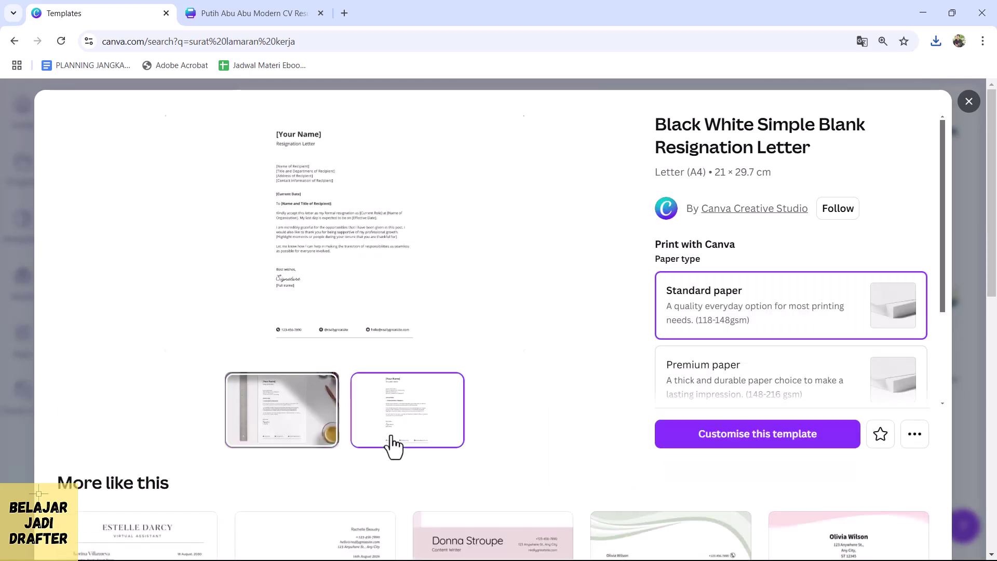
left_click(748, 443)
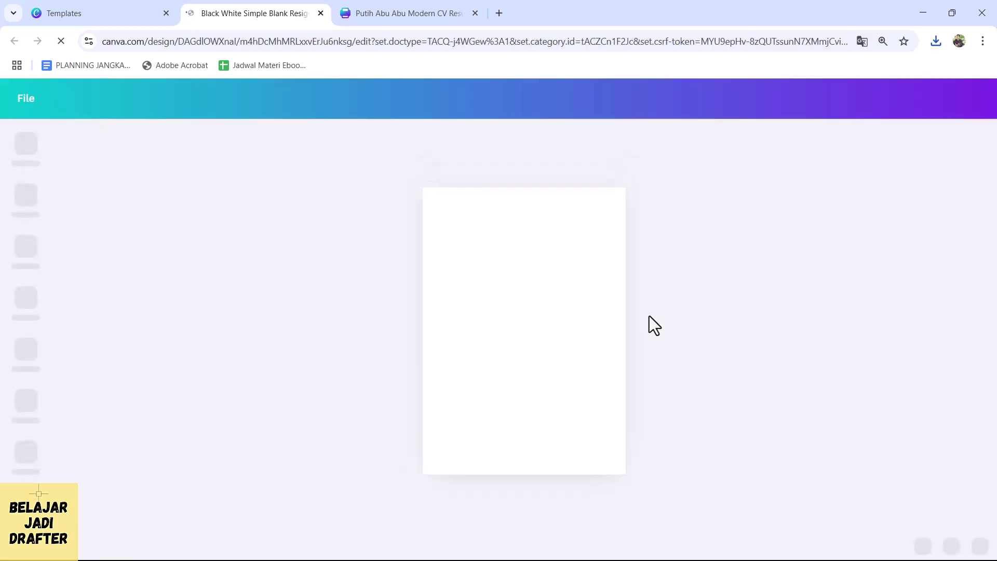
- Look over the new resignation letter design, then return to the letter search results
scroll(442, 370, "up", 5)
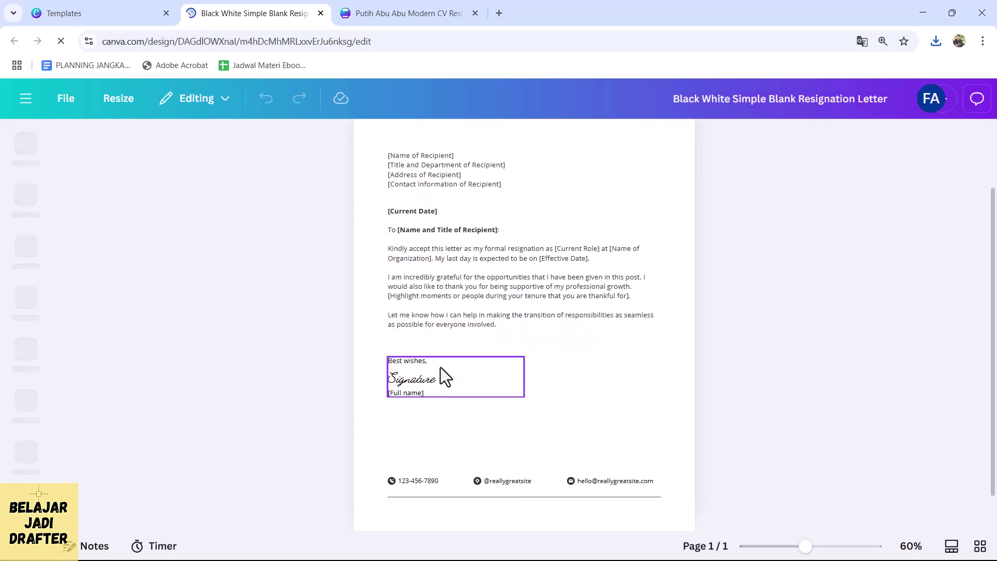
scroll(414, 354, "up", 5)
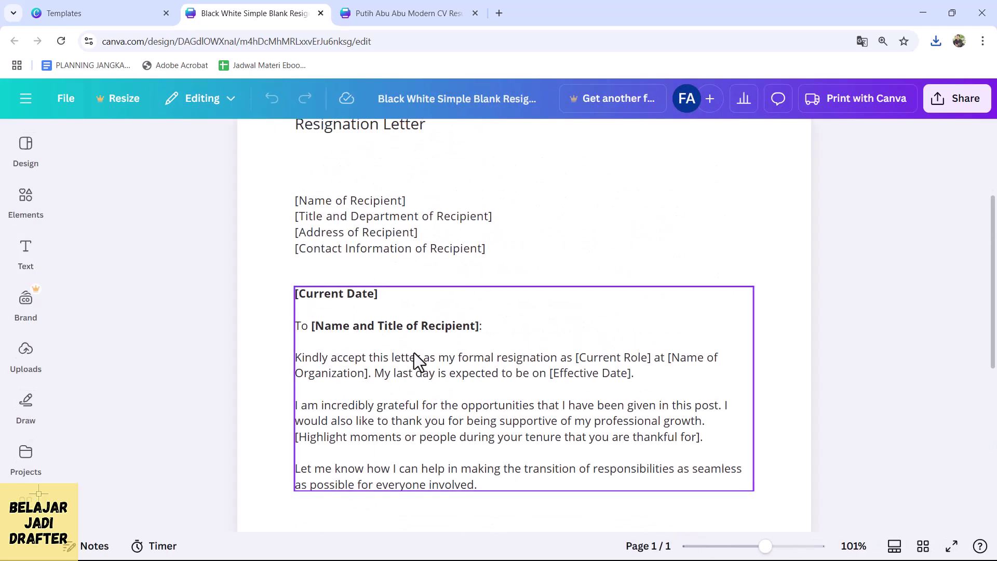
scroll(419, 294, "down", 2)
scroll(441, 260, "down", 1)
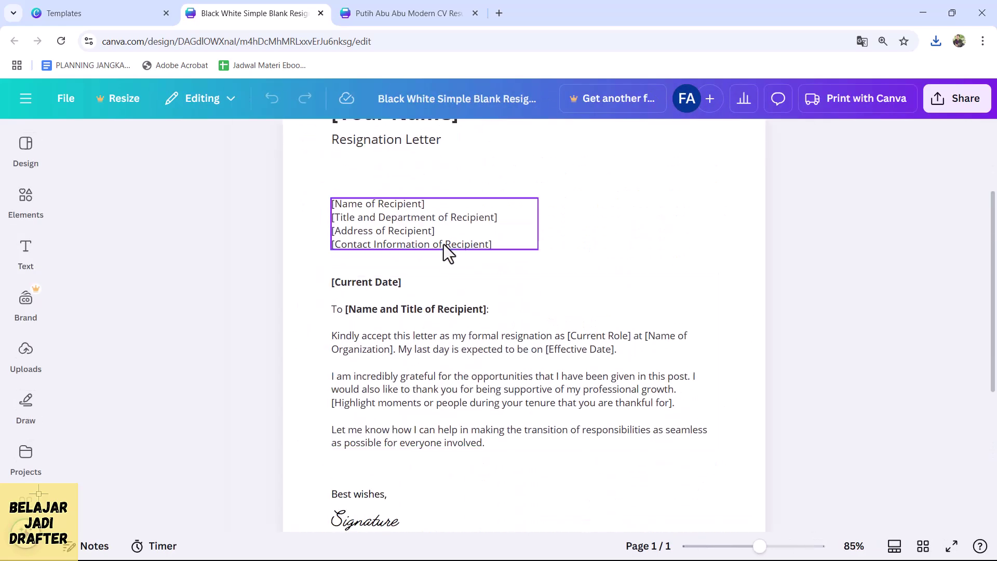
scroll(440, 264, "down", 2)
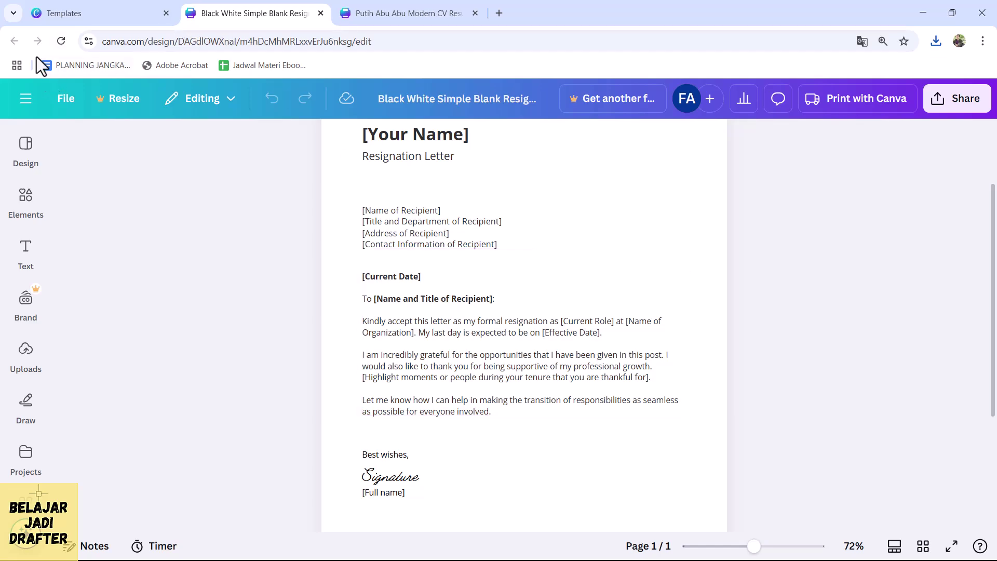
left_click(65, 13)
scroll(600, 381, "down", 2)
left_click(970, 103)
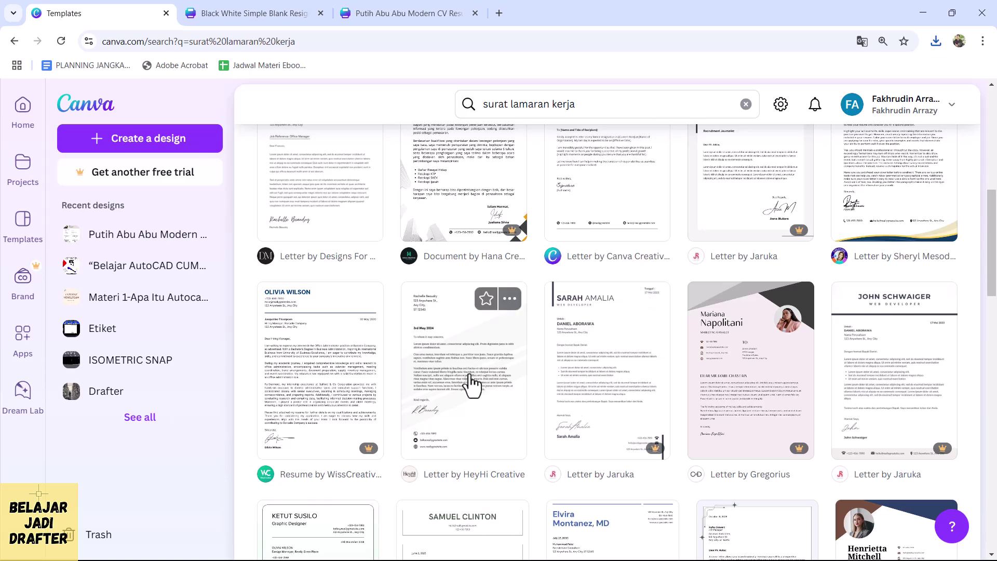
- Browse the 'surat lamaran kerja' template results
scroll(470, 384, "up", 3)
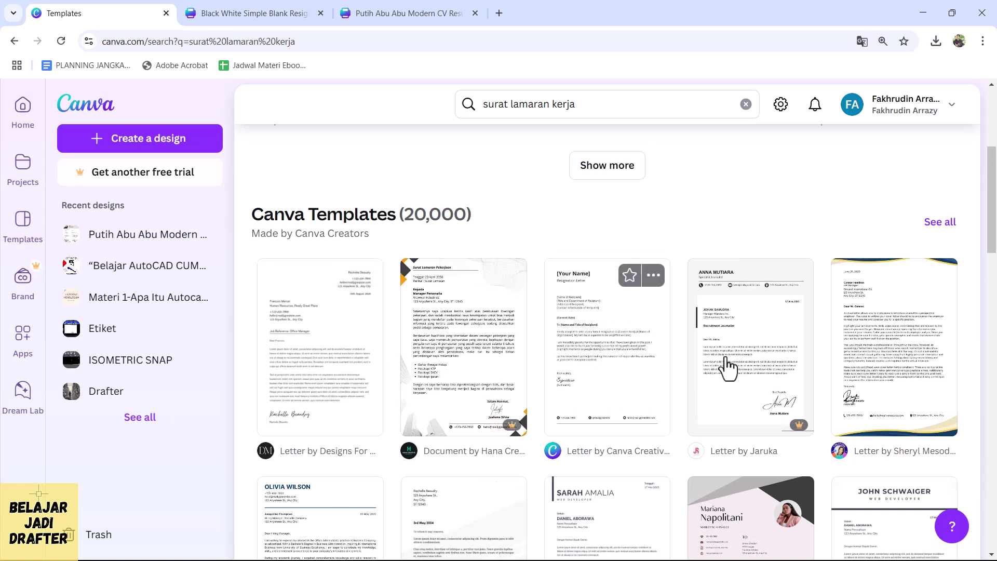
key("ctrl+plus")
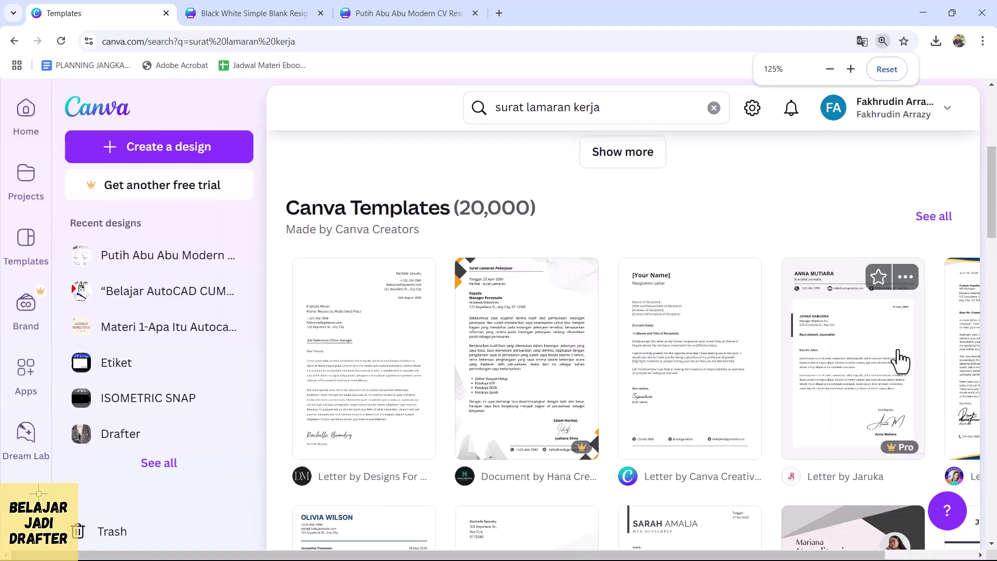
key("ctrl+minus")
scroll(690, 334, "down", 9)
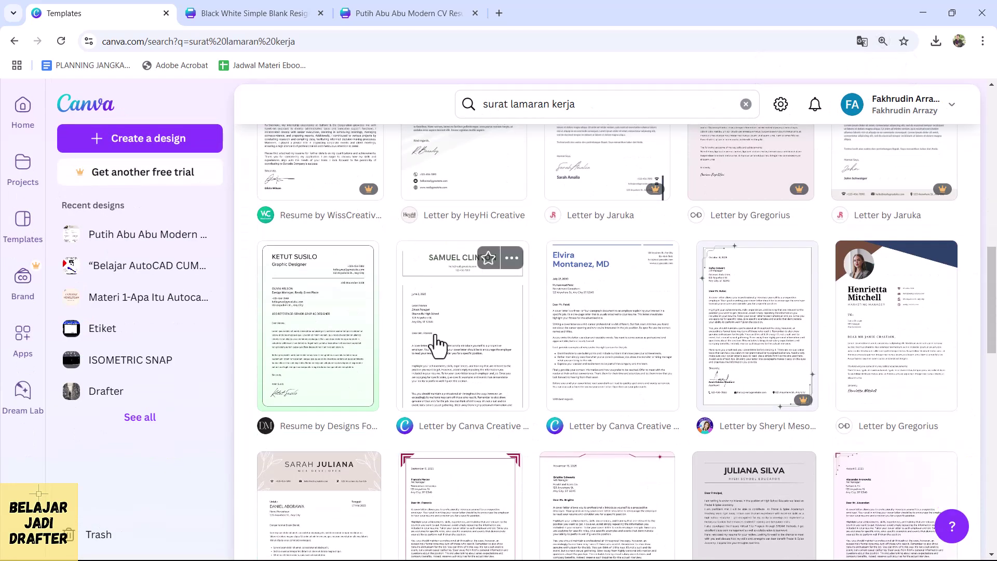
scroll(559, 343, "down", 3)
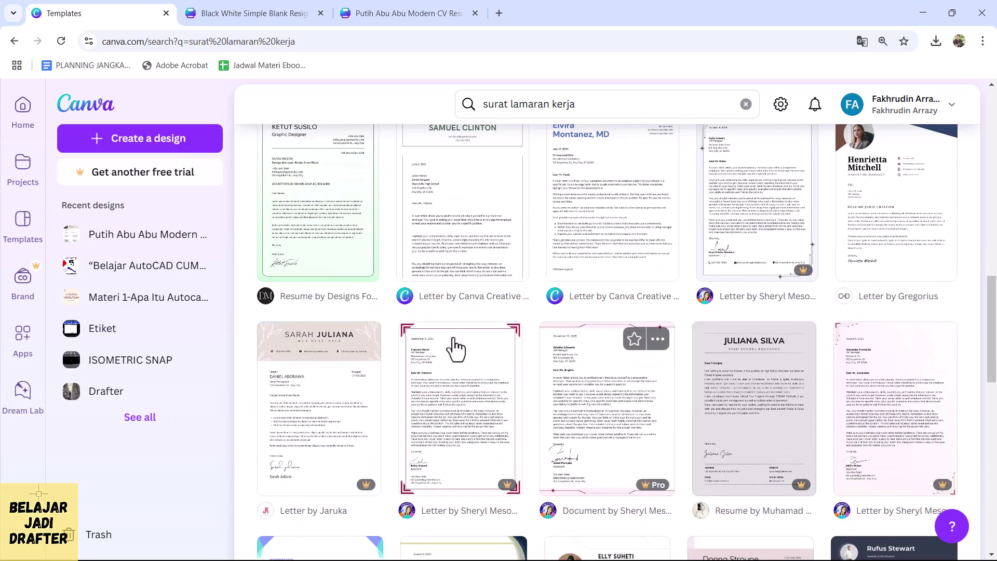
scroll(539, 145, "up", 3)
scroll(596, 267, "down", 6)
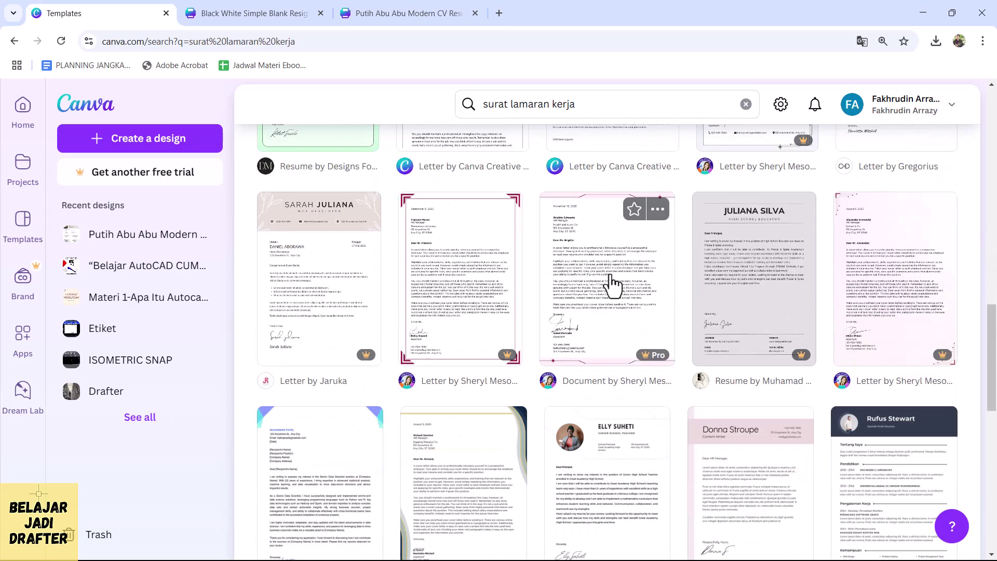
scroll(897, 290, "down", 3)
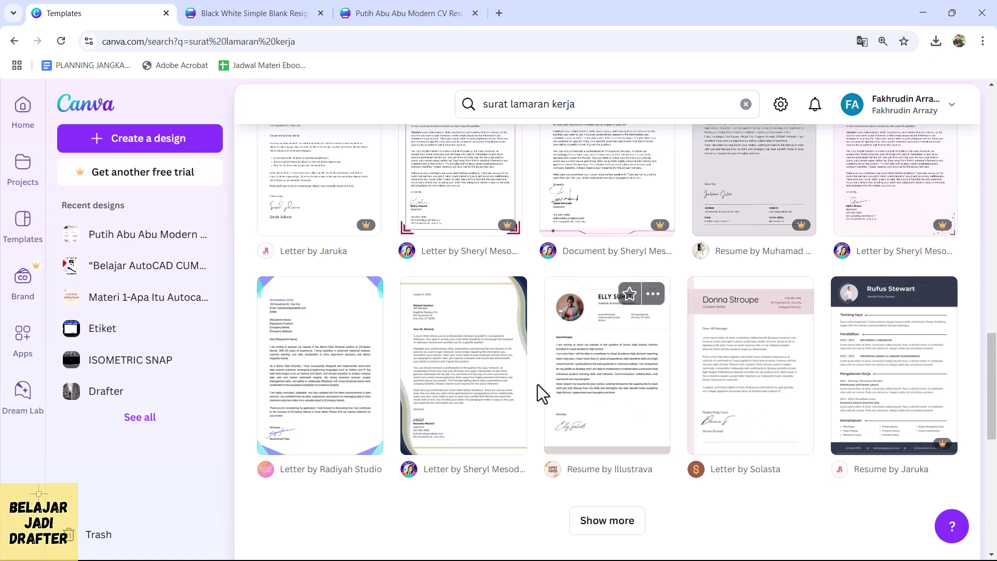
scroll(384, 377, "down", 5)
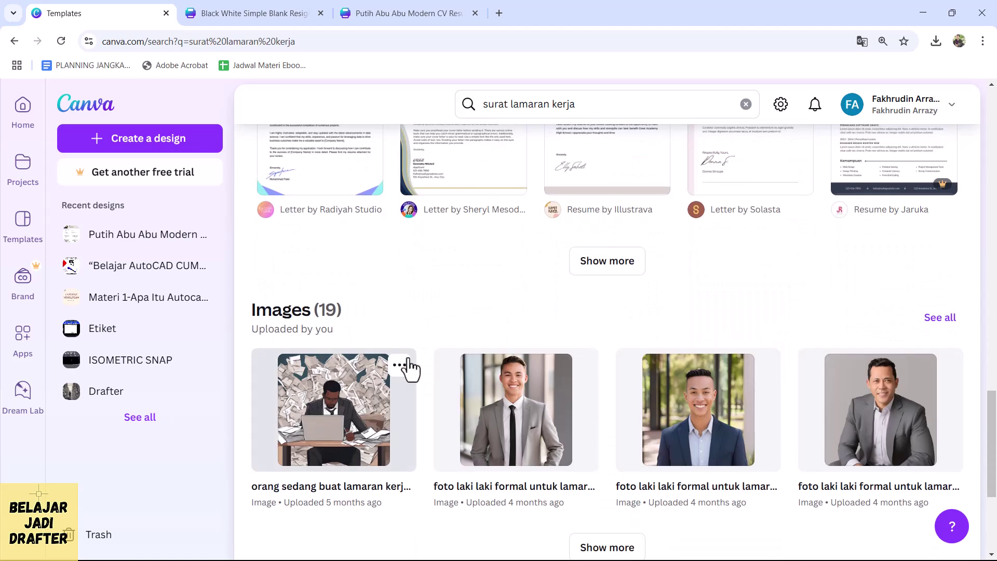
scroll(387, 378, "up", 5)
- Search 'surat lamaran kerja bahasa indonesia' and preview the Cokelat Krem Sederhana Surat Lamaran Kerja template
left_click(608, 115)
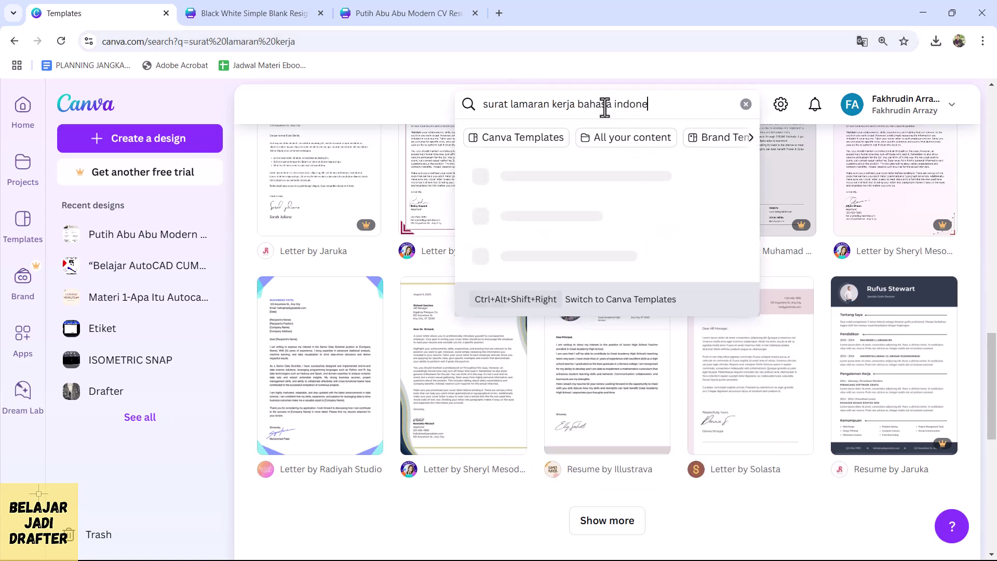
type("bahasa indonesia")
key("Return")
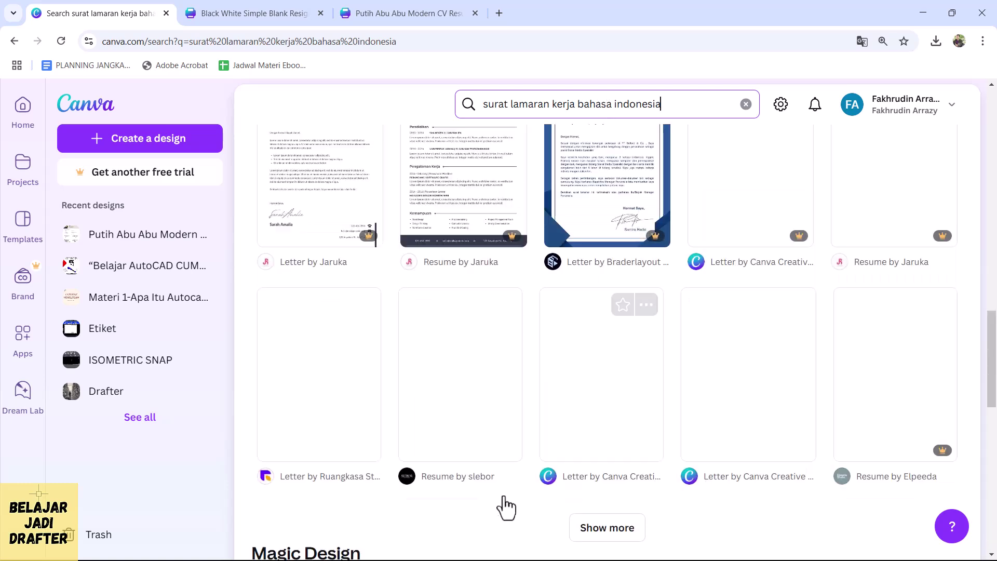
scroll(542, 369, "down", 7)
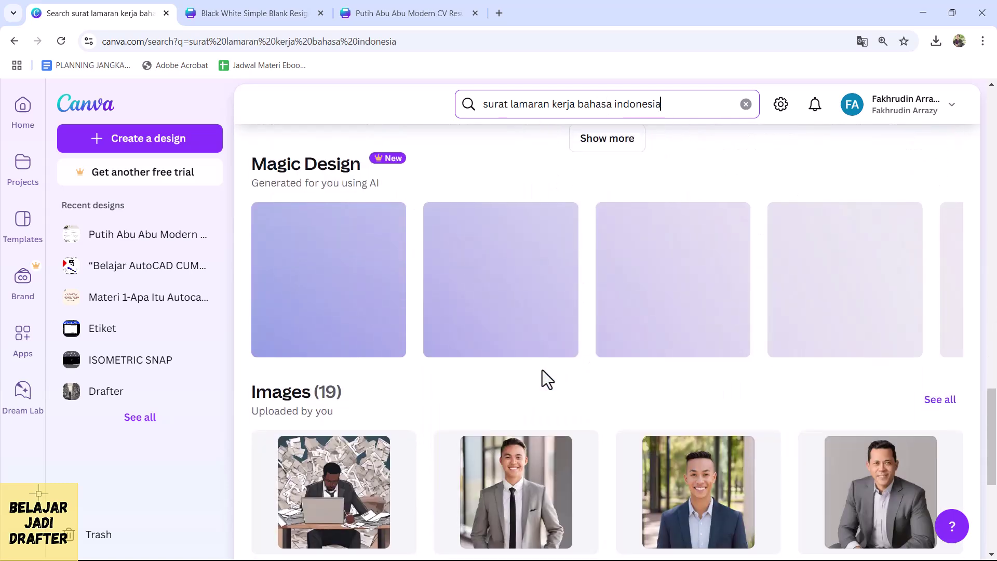
scroll(543, 370, "up", 5)
scroll(542, 369, "up", 3)
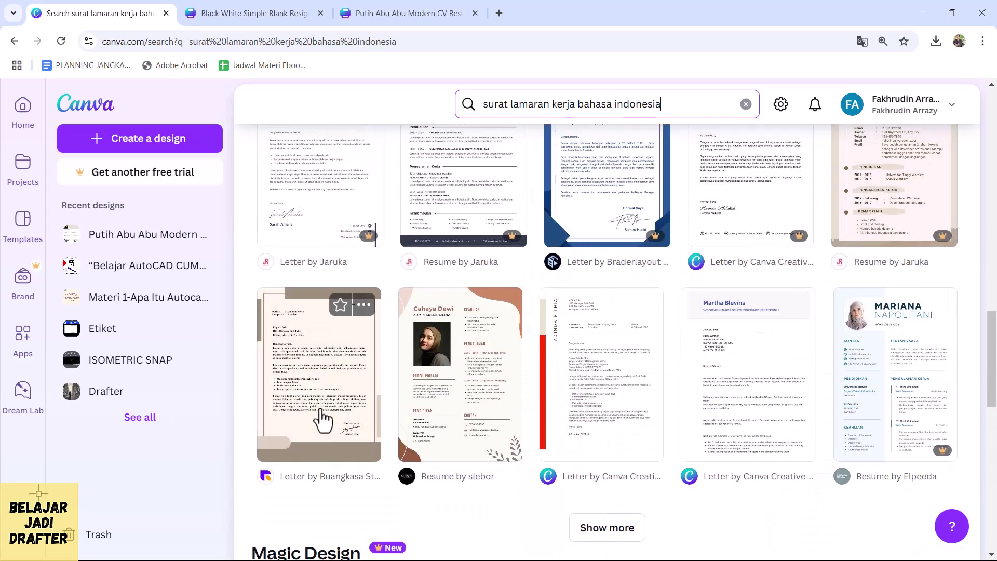
left_click(321, 390)
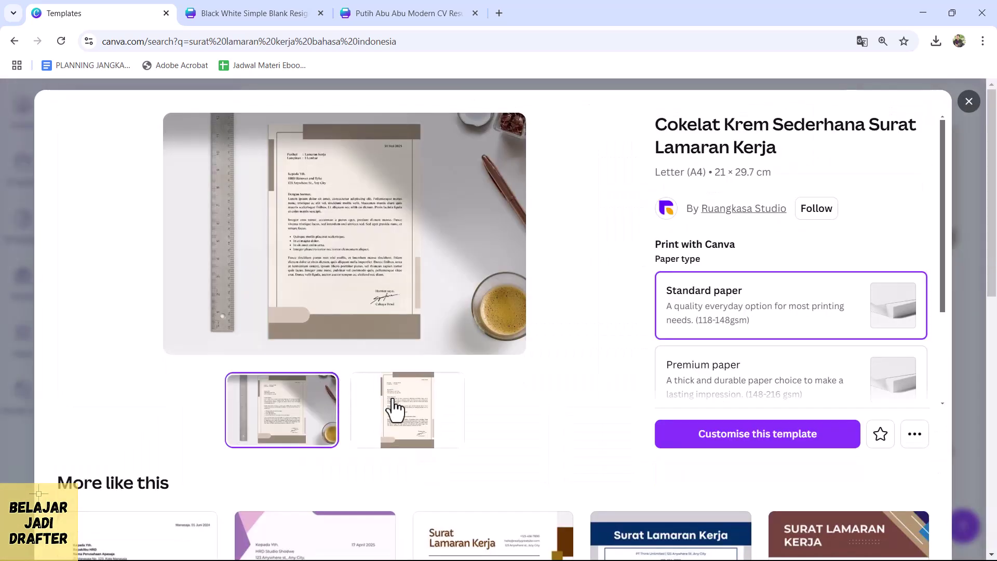
left_click(399, 412)
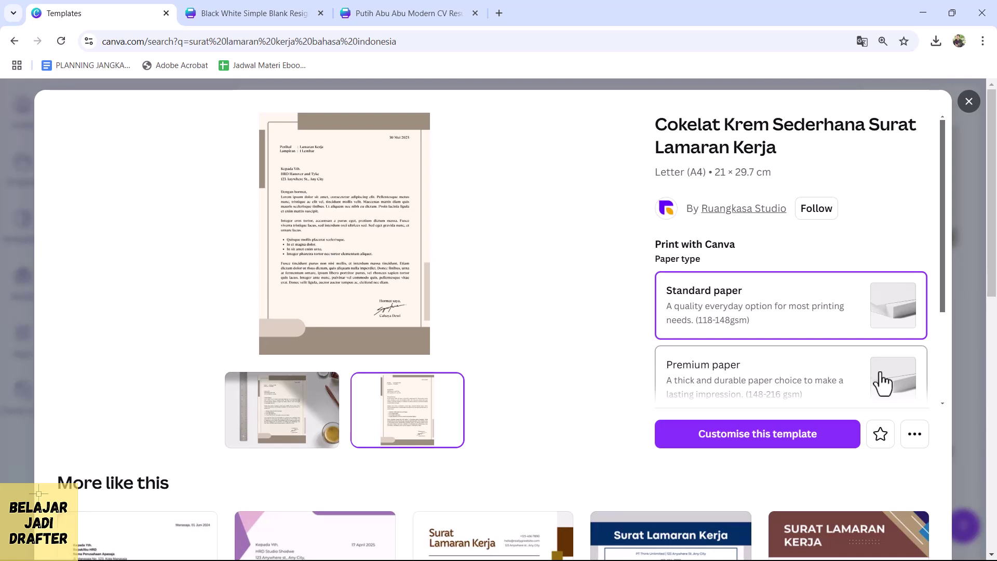
left_click(781, 442)
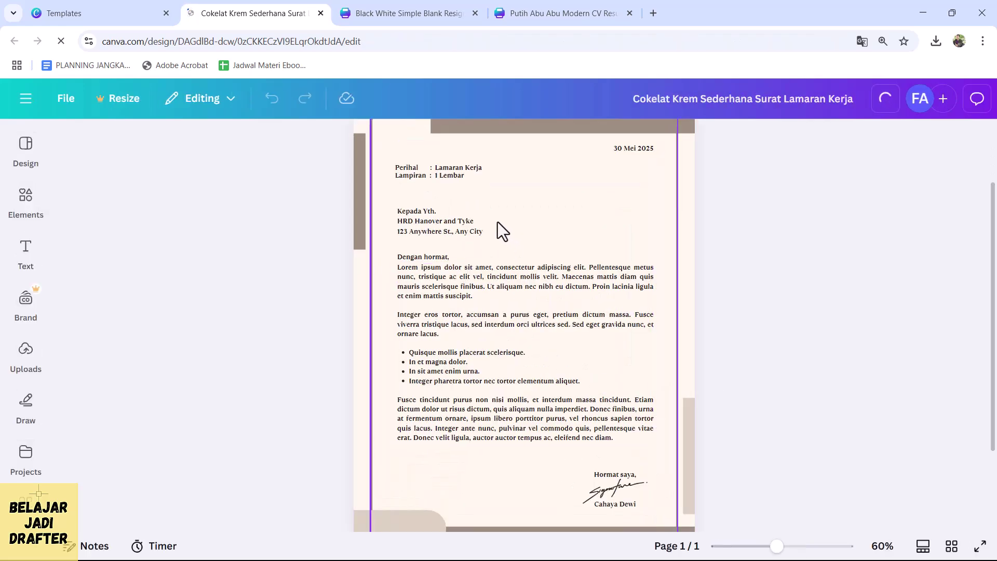
scroll(482, 222, "up", 3, "ctrl")
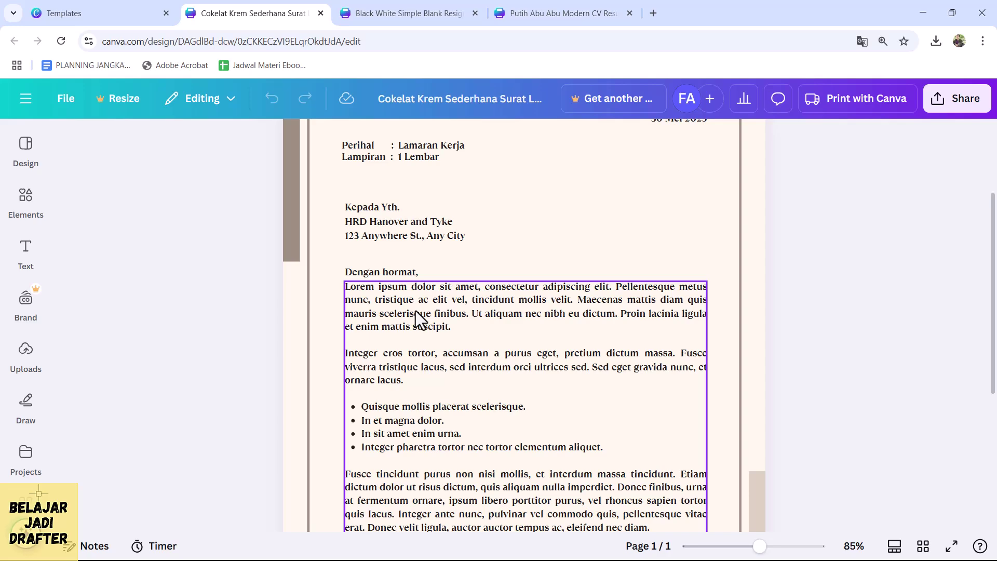
double_click(416, 310)
scroll(882, 371, "down", 3)
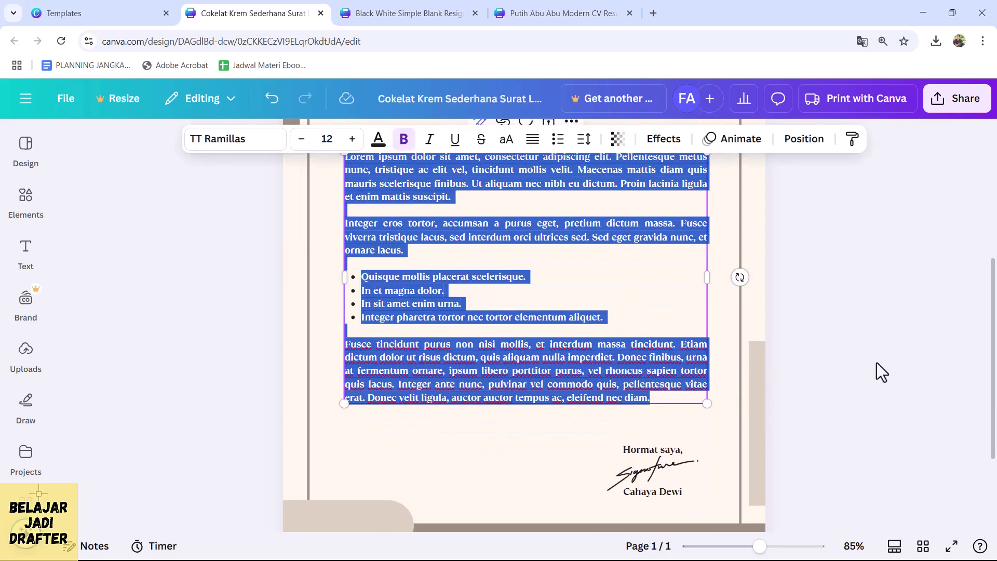
left_click(875, 362)
scroll(506, 343, "down", 2, "ctrl")
scroll(489, 329, "up", 1)
scroll(488, 330, "up", 4)
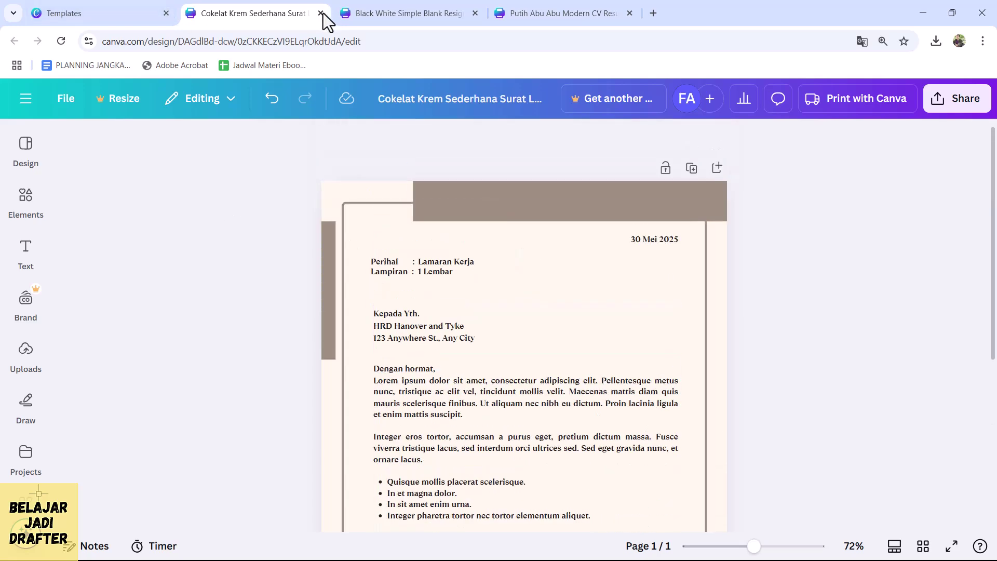
key("ctrl+w")
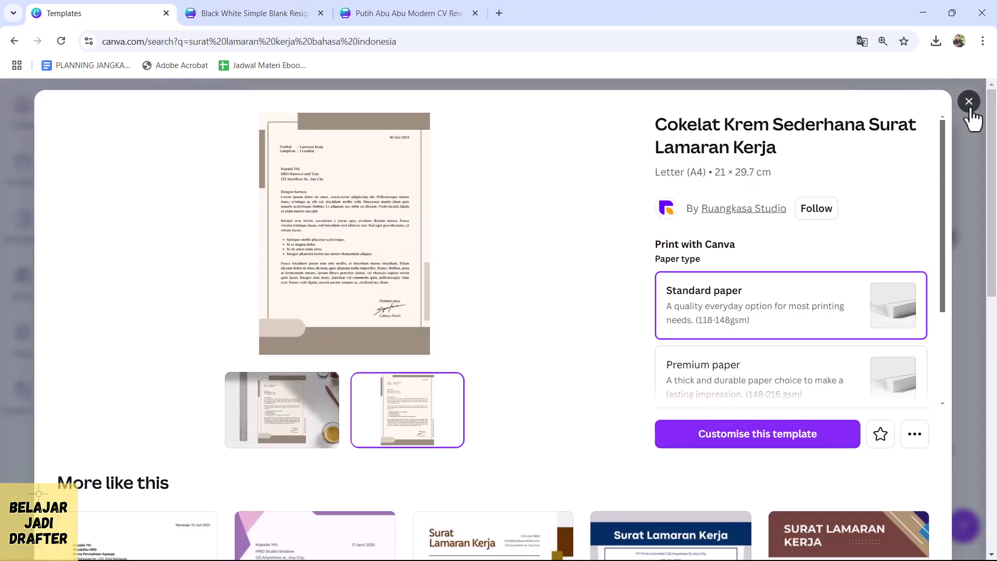
- Customise the red-stripe Surat Permohonan Magang Kerja Minimalis Putih letter template into a new design
left_click(969, 102)
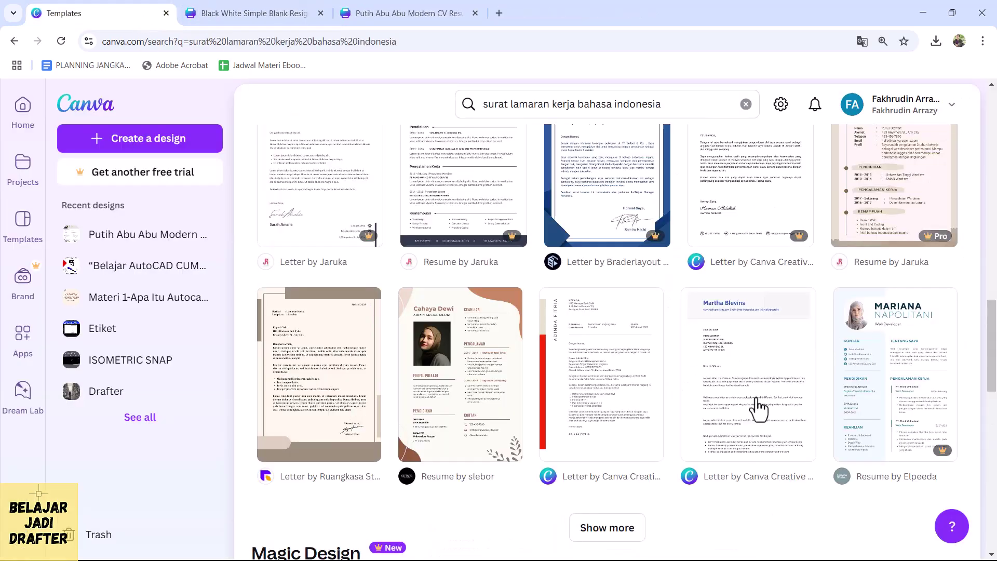
left_click(627, 400)
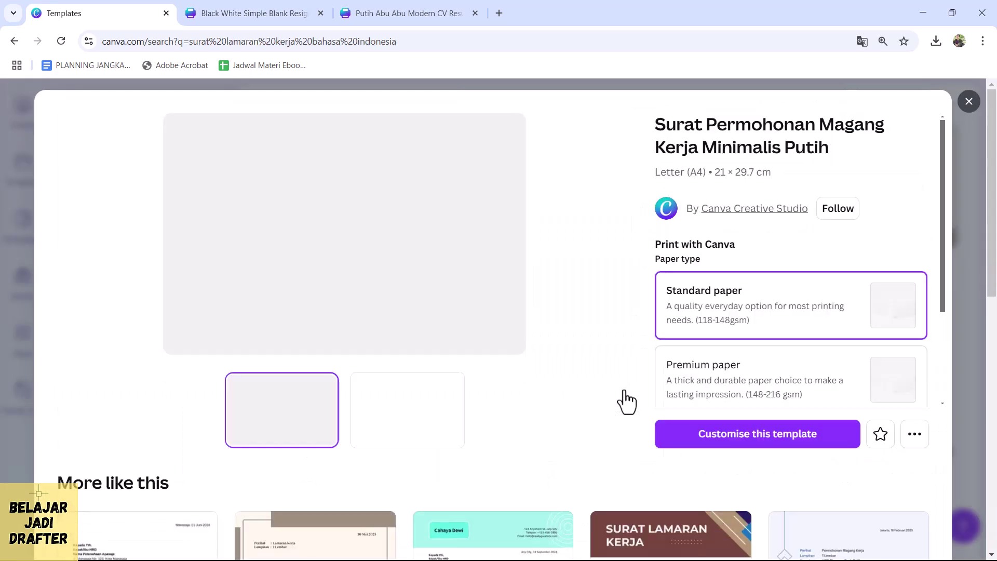
left_click(393, 445)
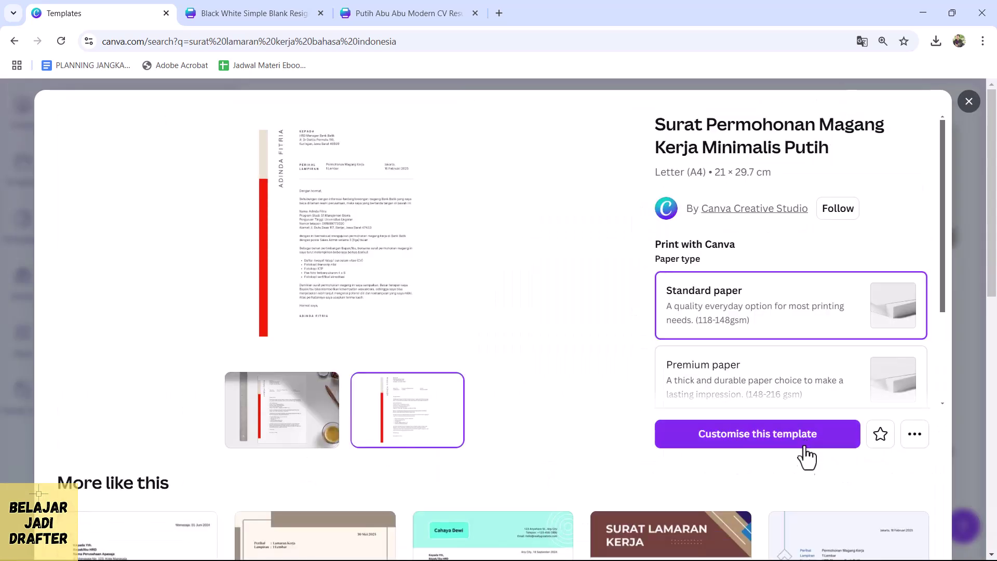
left_click(757, 441)
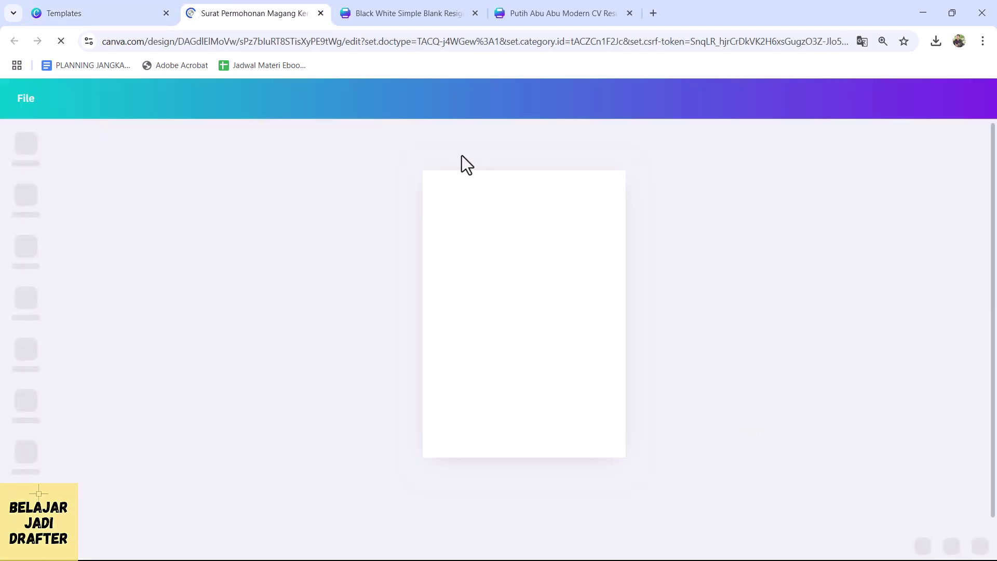
- Drag the signer's name slightly lower beneath 'Hormat saya,' along the alignment guide, then deselect it
scroll(530, 314, "up", 5, "ctrl")
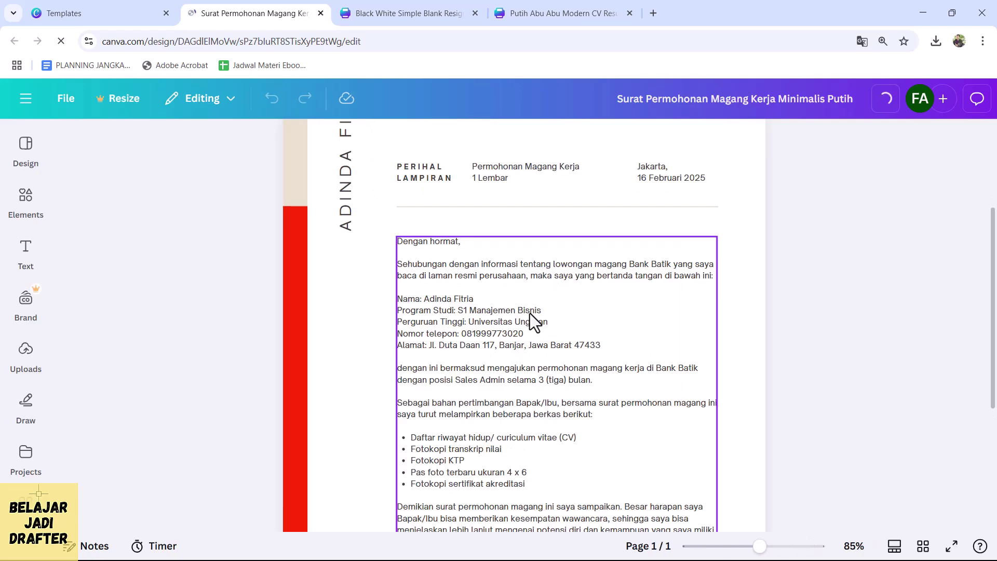
scroll(500, 227, "up", 1)
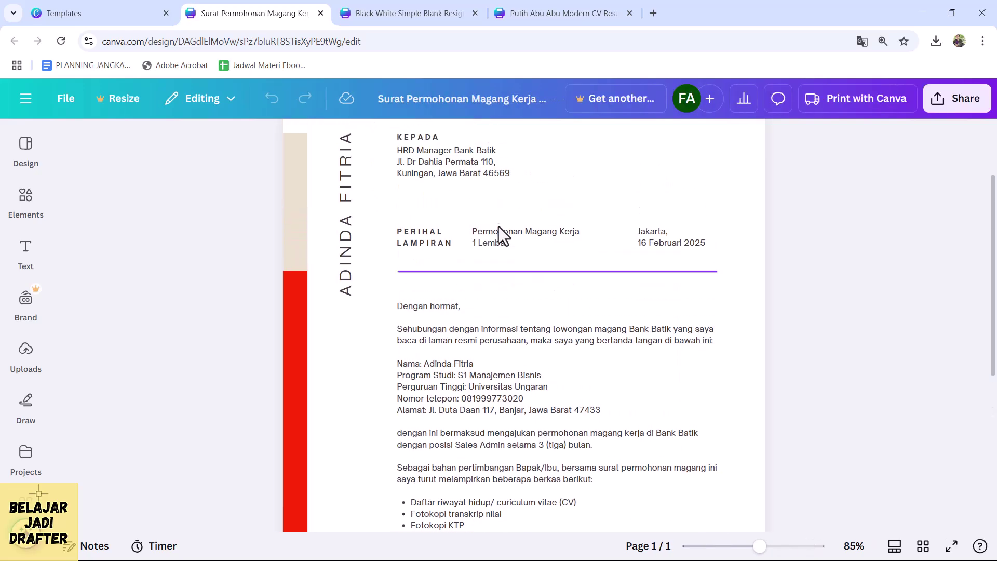
scroll(502, 226, "up", 2)
scroll(597, 252, "down", 3)
scroll(596, 254, "up", 1)
scroll(596, 257, "down", 3)
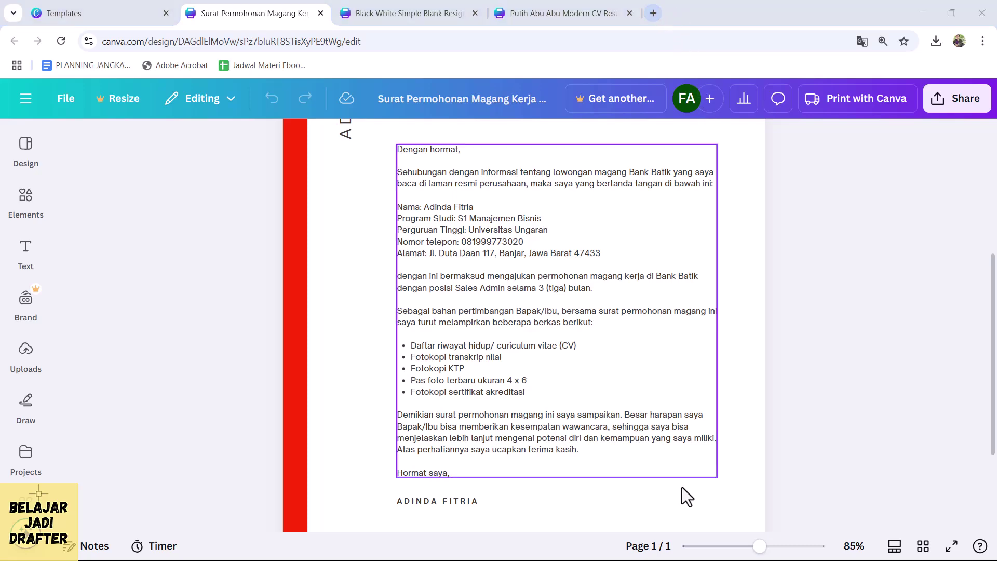
scroll(619, 327, "down", 2)
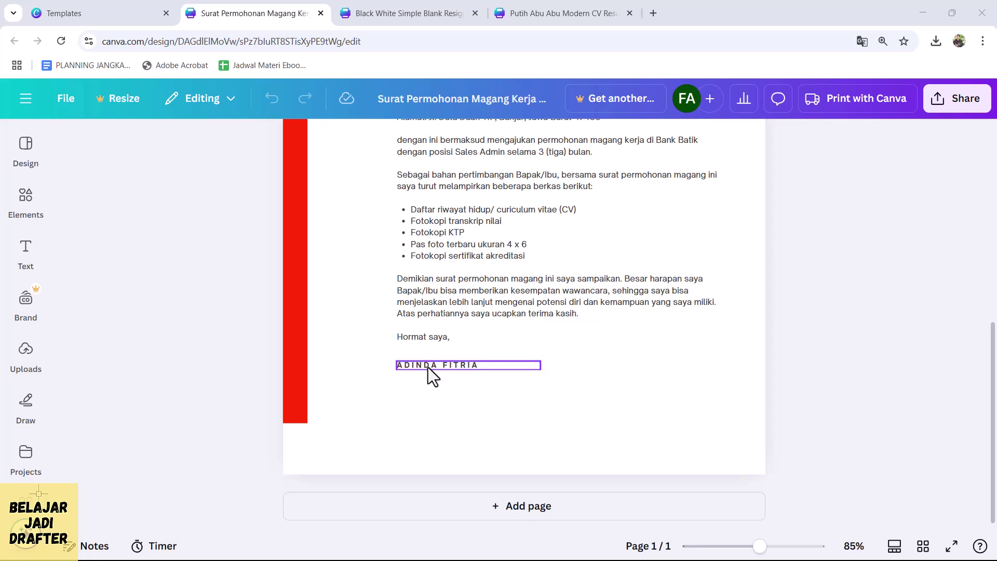
left_click_drag(428, 366, 428, 381)
left_click(859, 333)
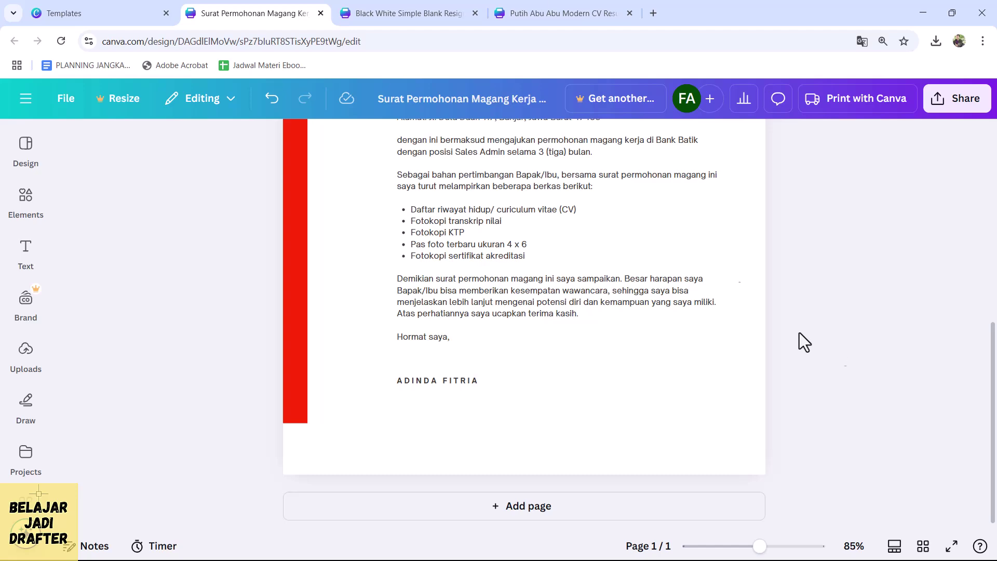
- Open remove.bg in a new browser tab from a 'remo' search
left_click(654, 13)
type("remo")
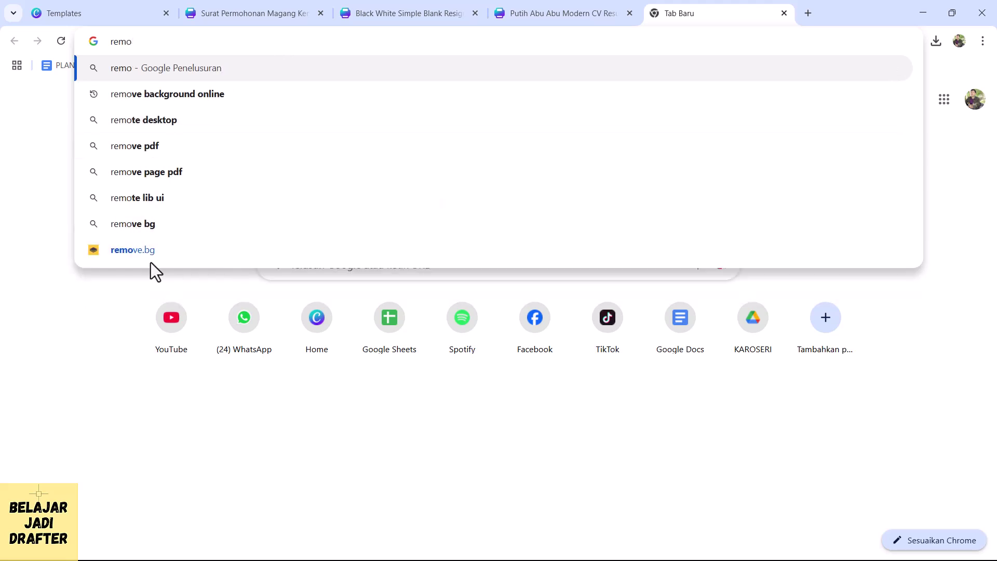
left_click(141, 251)
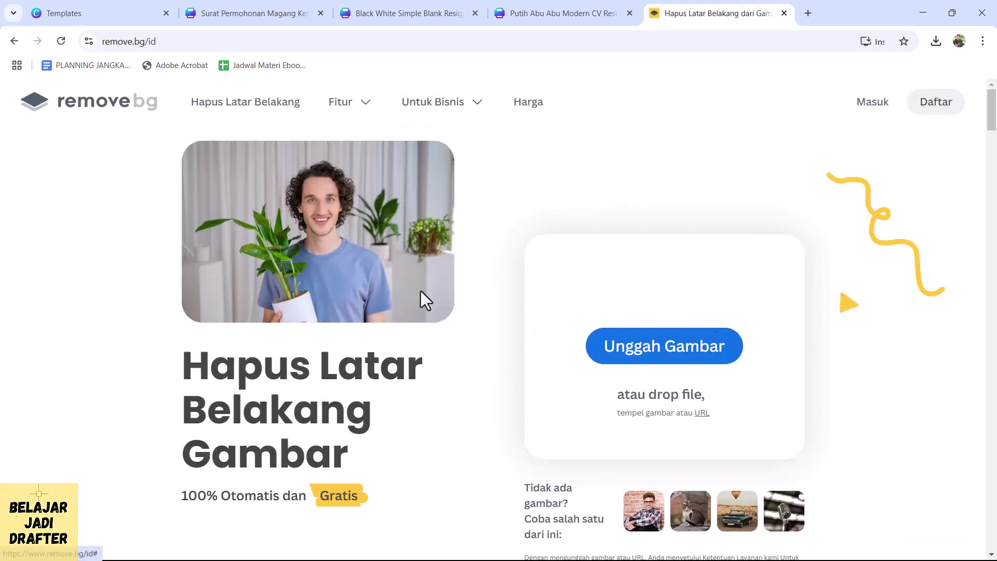
- Start an image upload with Unggah Gambar on remove.bg, then cancel the file picker
left_click(664, 358)
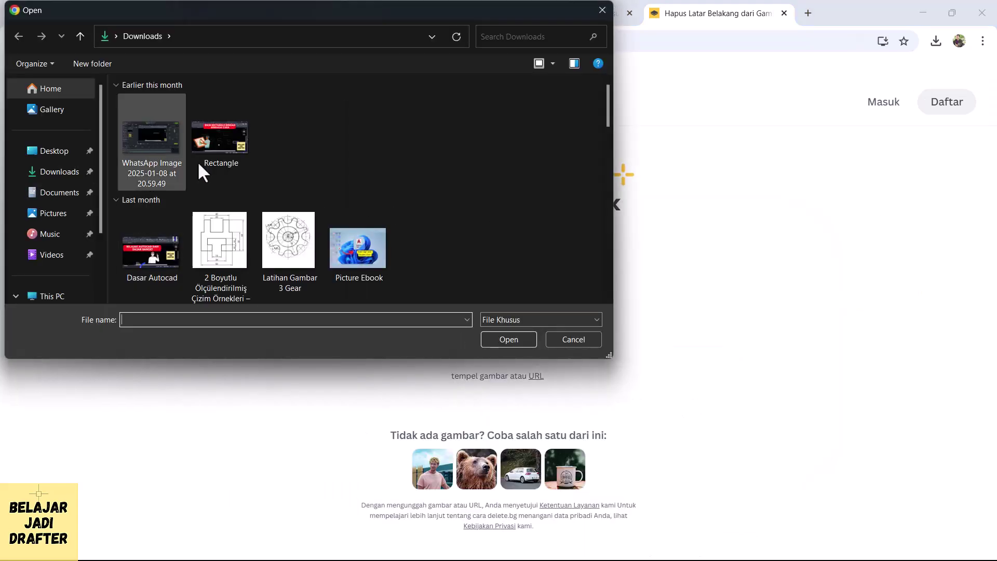
scroll(270, 177, "down", 1)
scroll(493, 270, "down", 5)
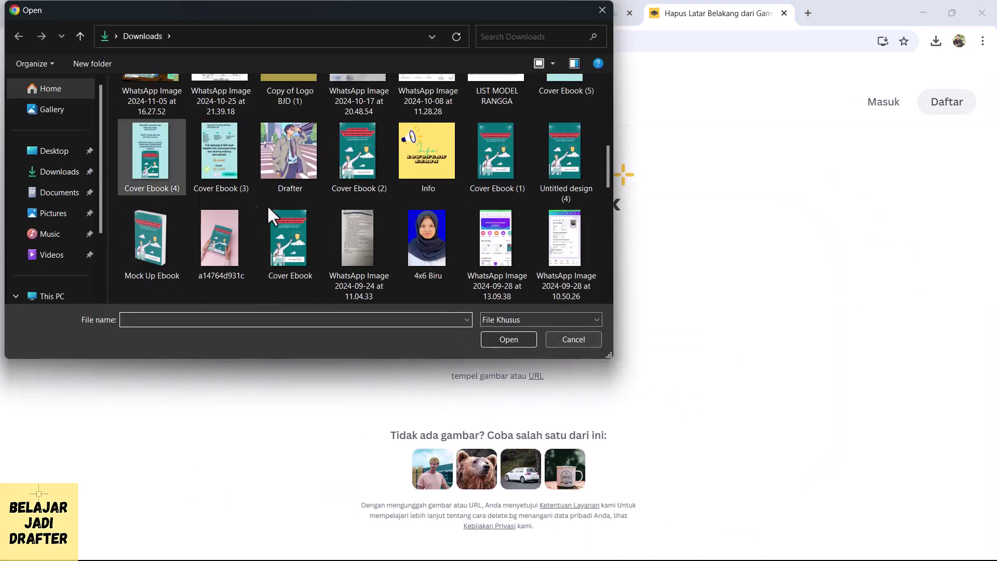
scroll(265, 201, "down", 3)
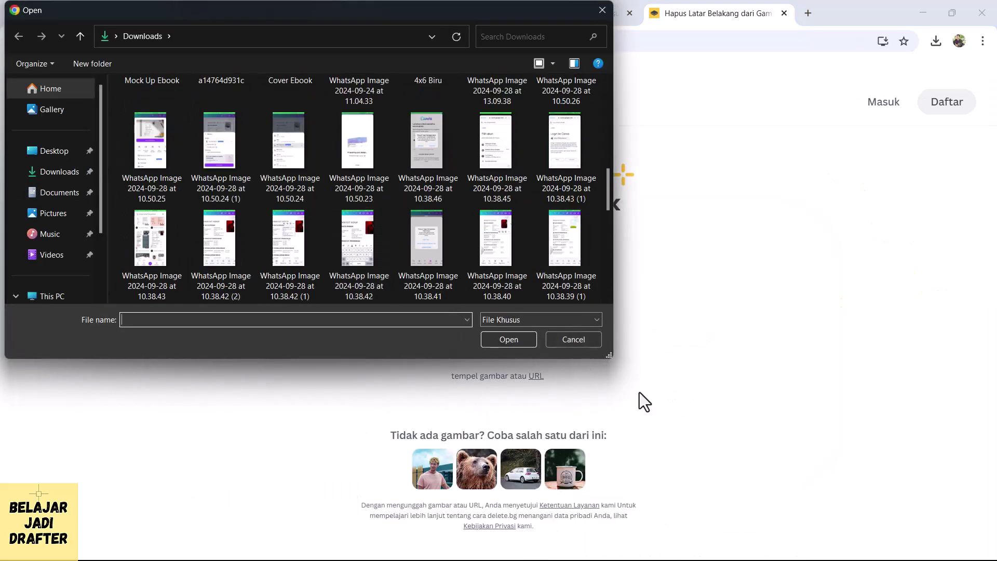
left_click(569, 339)
- Pass through the CV and resignation letter tabs to the Surat Permohonan Magang Kerja letter and scroll through it
left_click(557, 9)
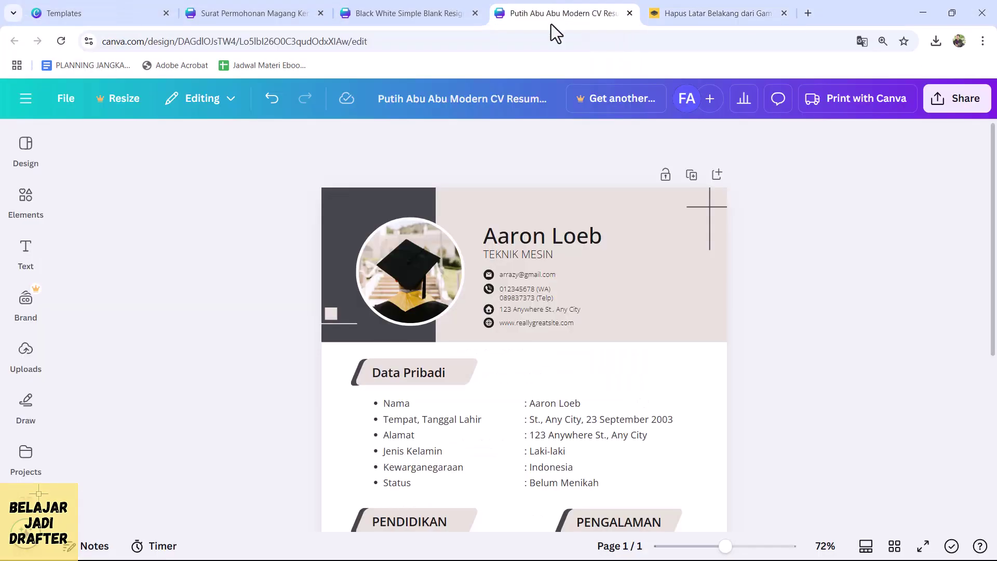
left_click(373, 3)
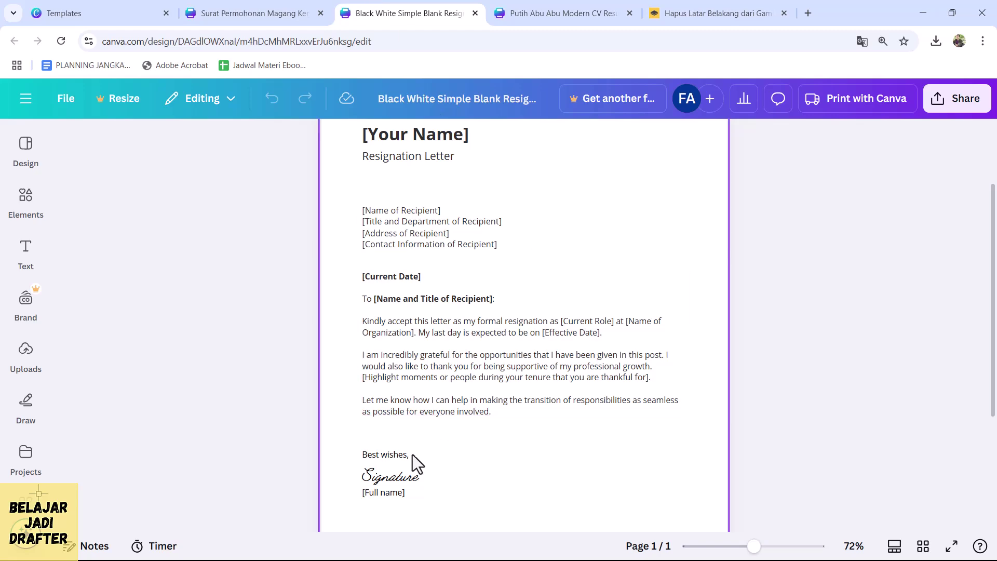
left_click(245, 15)
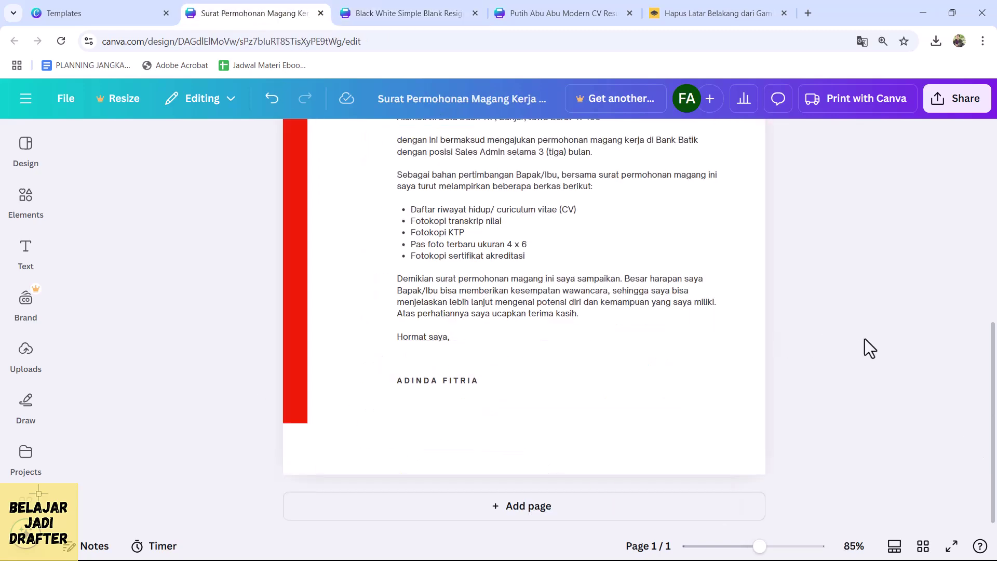
scroll(865, 338, "up", 3)
scroll(598, 292, "down", 2)
scroll(685, 282, "down", 2)
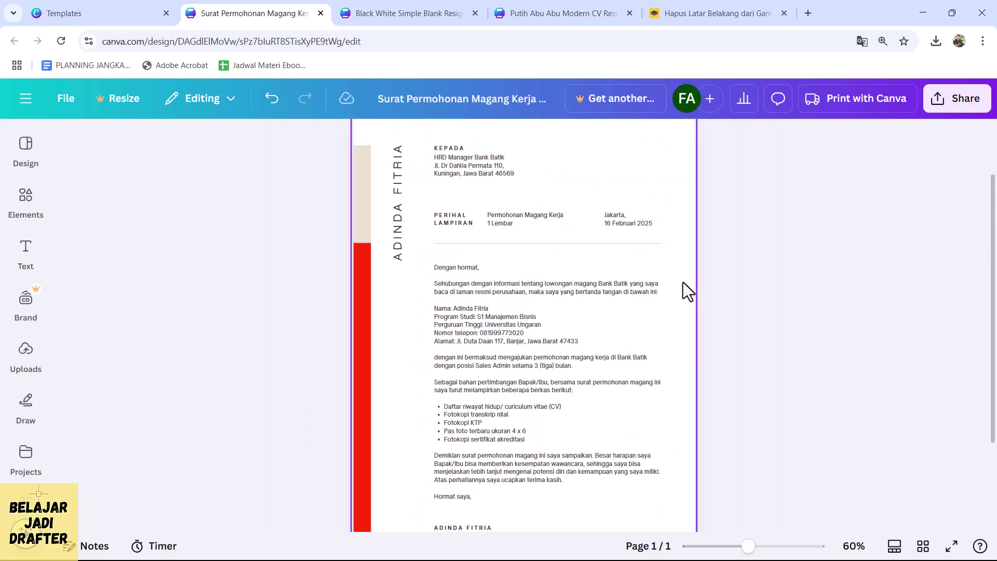
scroll(571, 255, "up", 4)
scroll(391, 279, "down", 5)
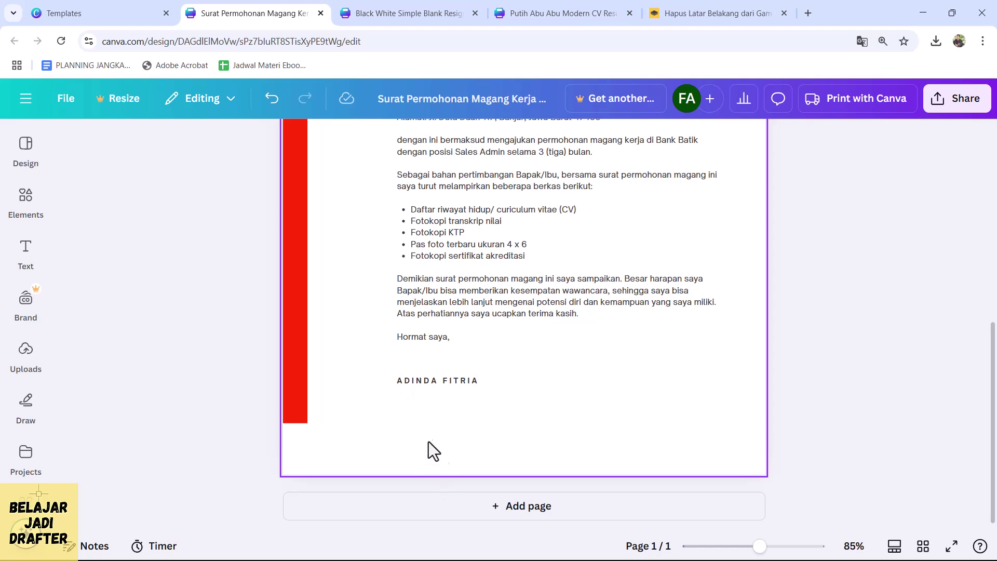
scroll(761, 356, "up", 3)
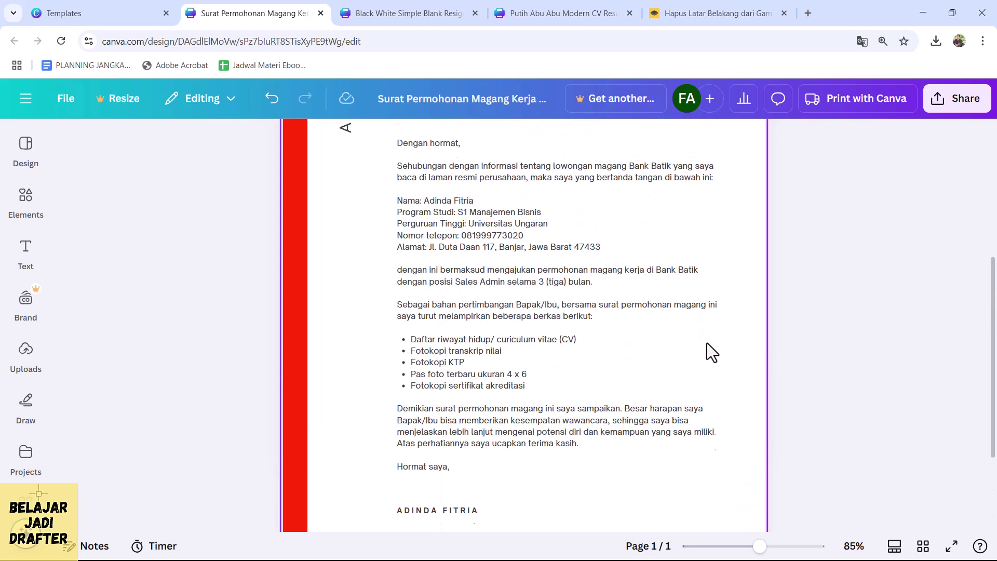
scroll(760, 353, "up", 3)
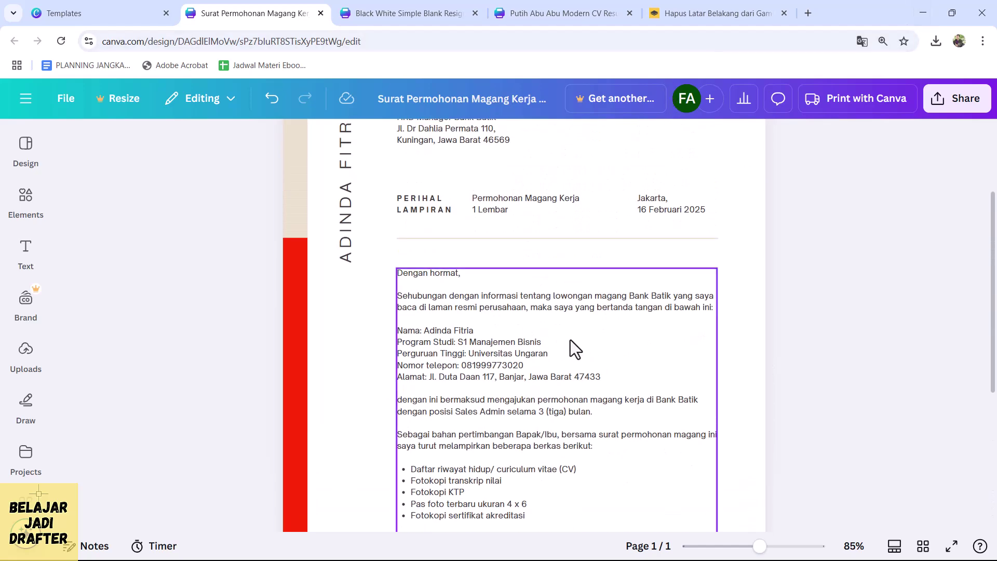
scroll(571, 338, "down", 5)
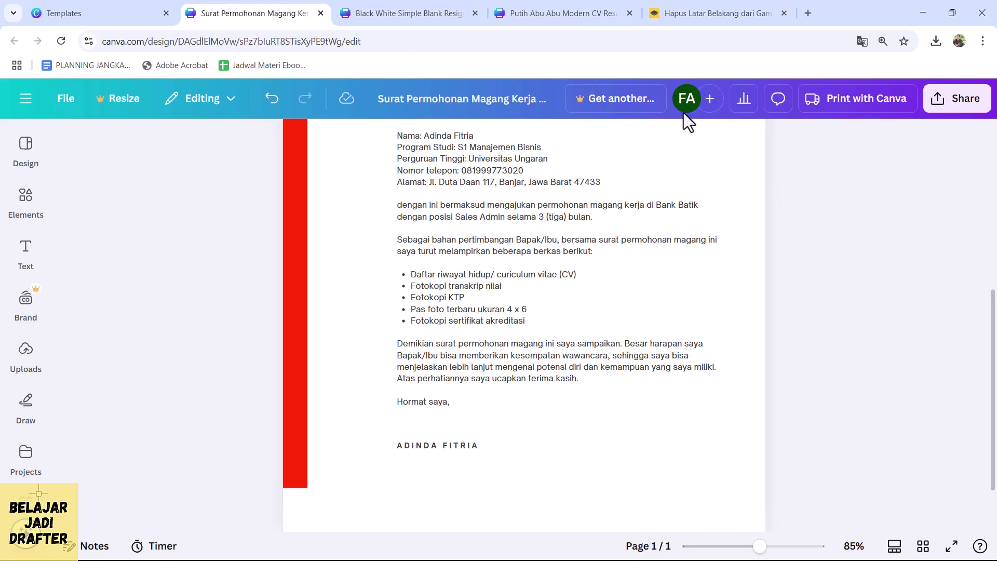
- Glance at the Share panel and close it, then land on the Putih Abu Abu Modern CV Resume tab
left_click(958, 99)
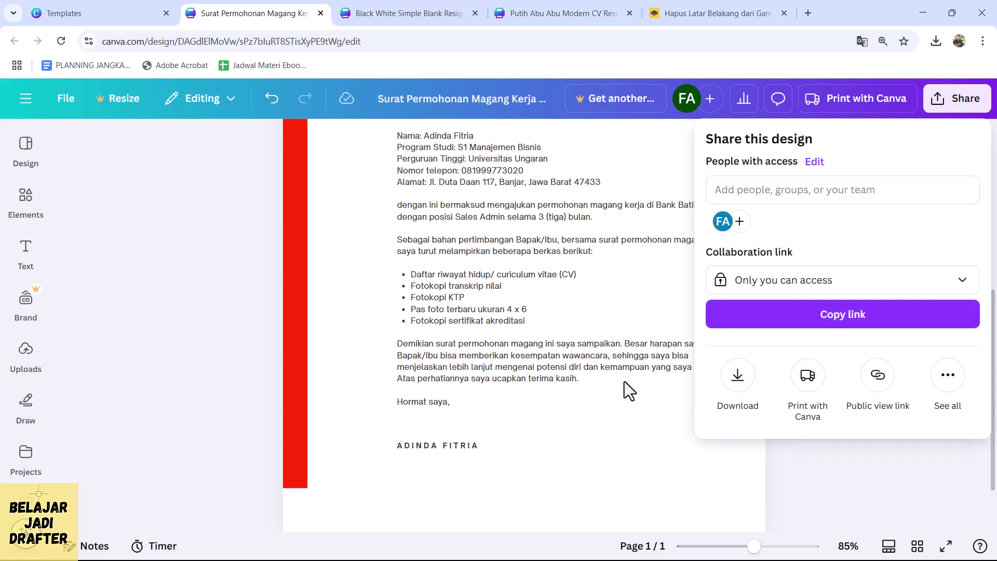
left_click(390, 283)
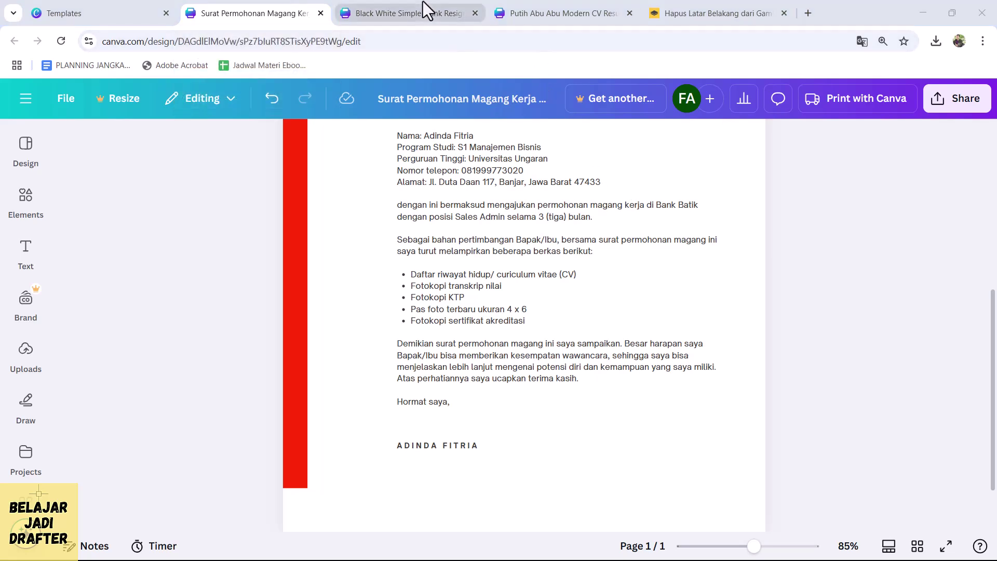
mouse_move(423, 1)
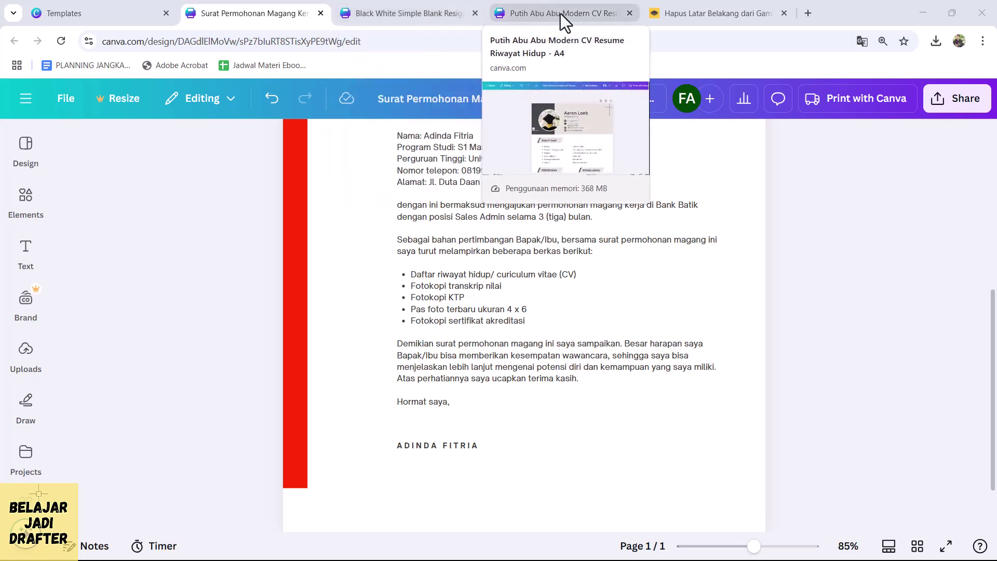
left_click(560, 13)
left_click(404, 14)
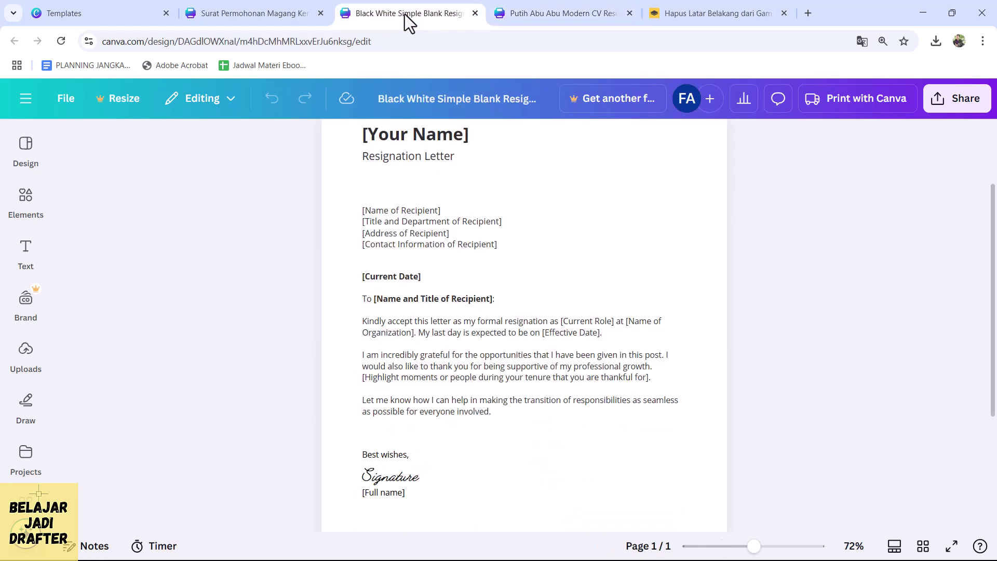
left_click(559, 14)
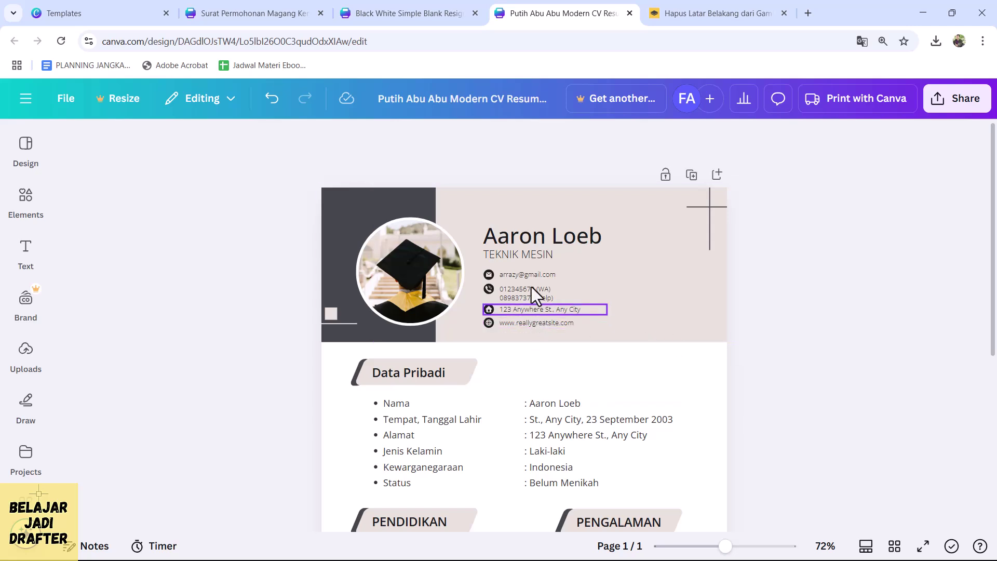
- Scroll through the CV resume sections, then switch to the Black White Simple Blank Resignation Letter
scroll(531, 279, "down", 3)
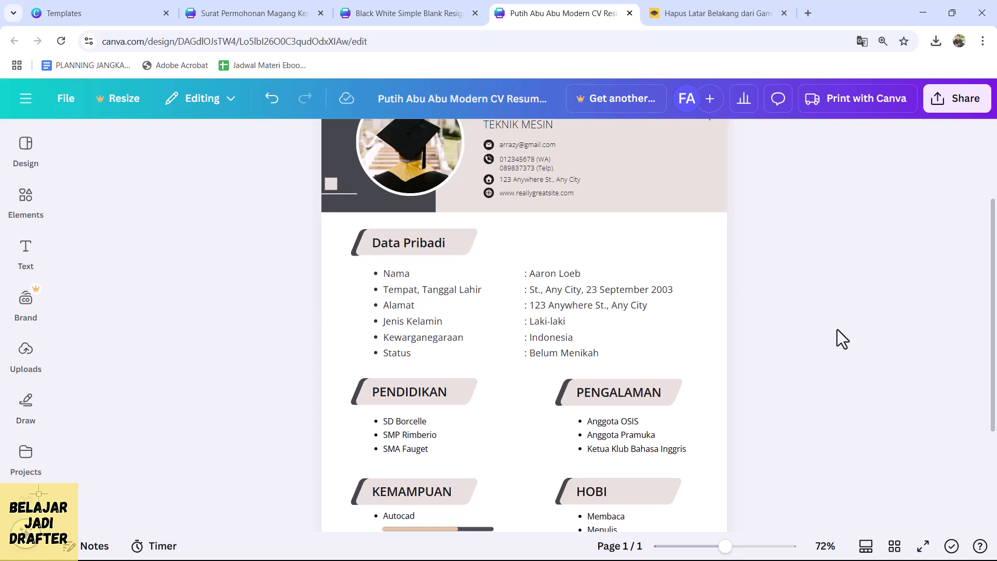
scroll(837, 330, "down", 1)
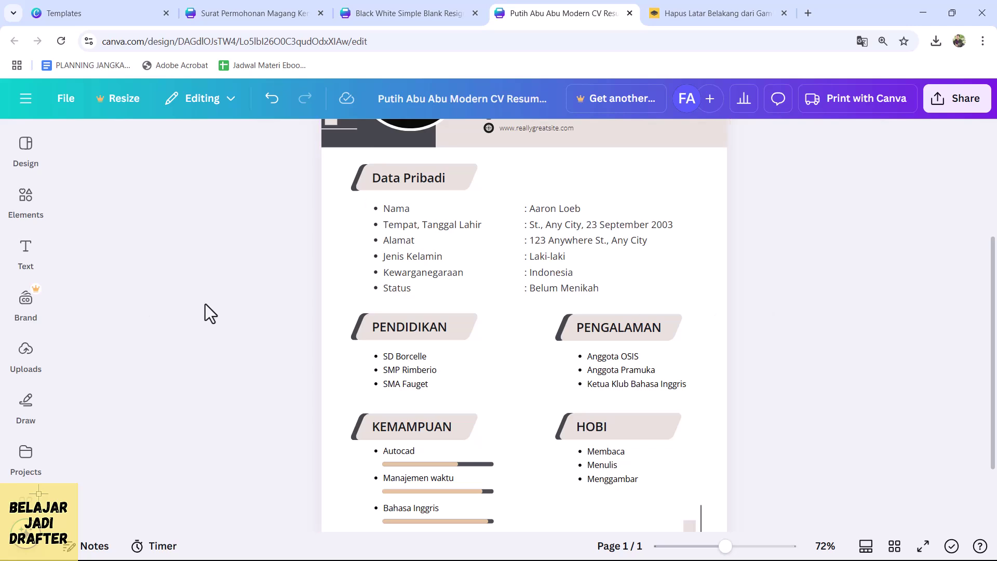
scroll(334, 351, "up", 4)
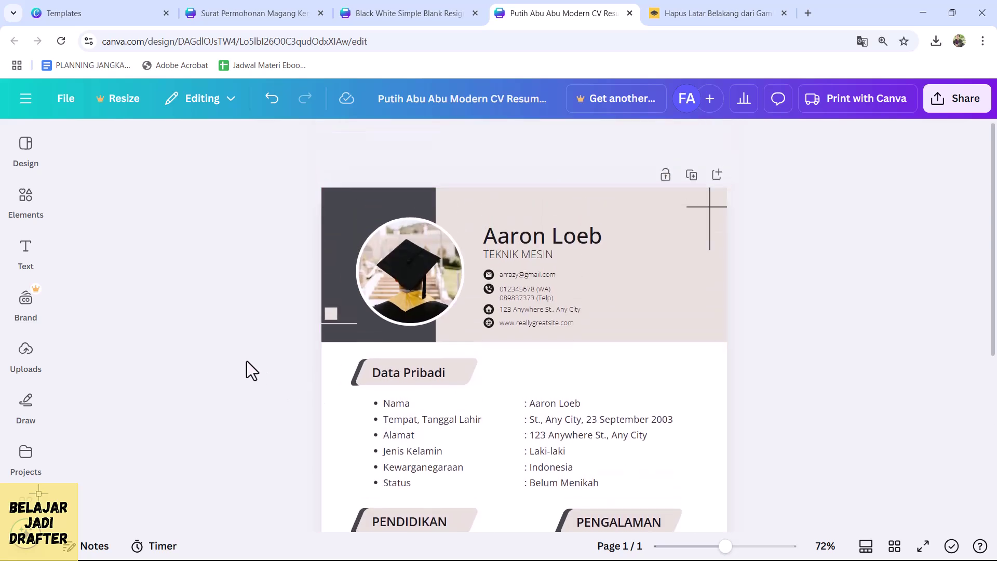
left_click(385, 17)
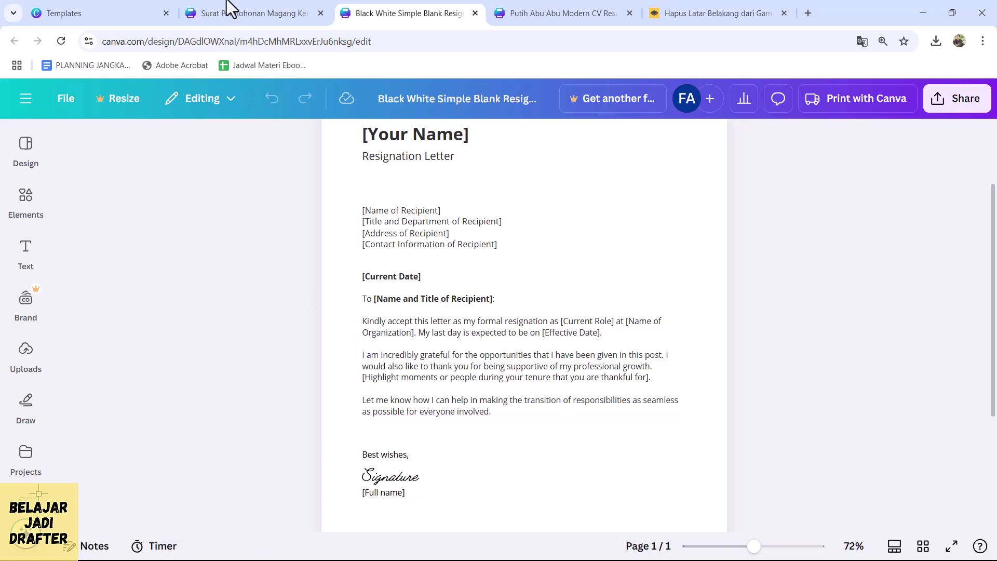
- Switch to the Surat Permohonan Magang Kerja letter tab and select its page
left_click(253, 11)
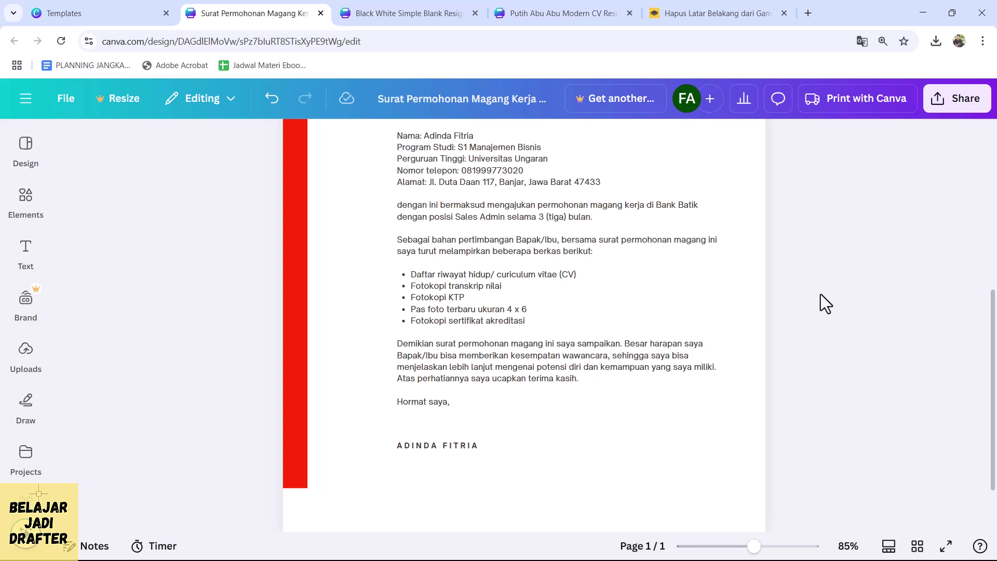
left_click(339, 244)
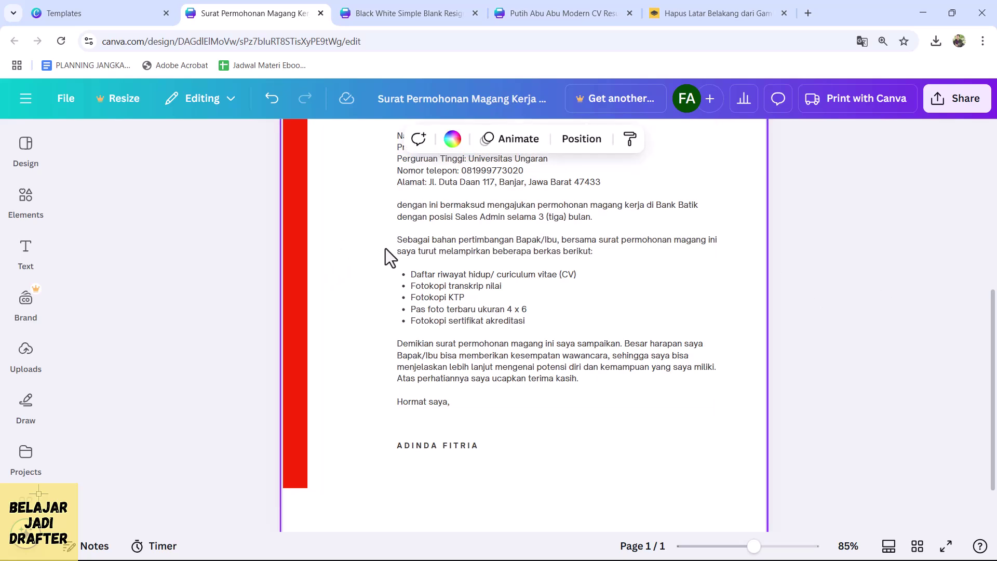